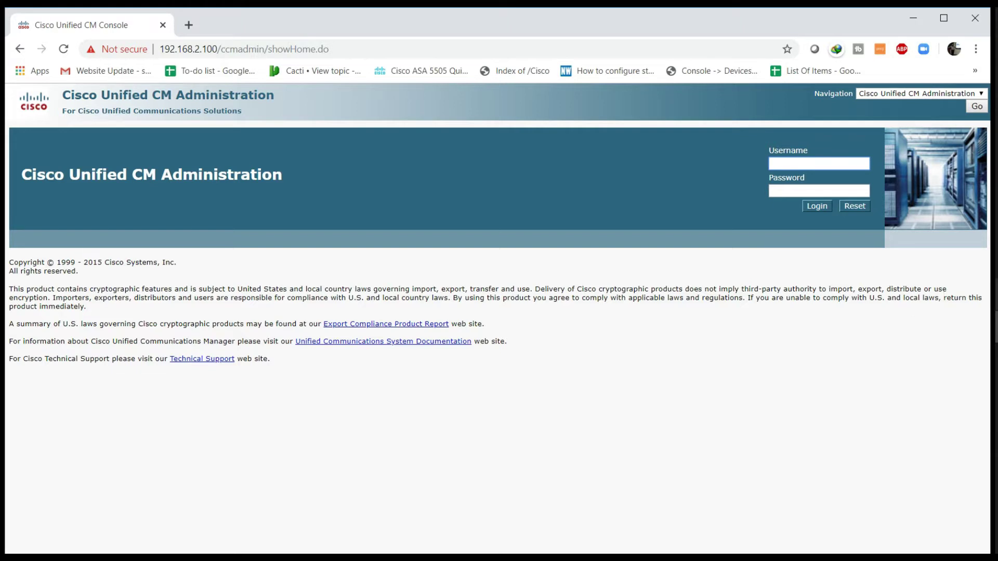
Step: Switch to the Windows Server 2012 VM and show Server Manager's Tools list from the Dashboard
mouse_move(994, 327)
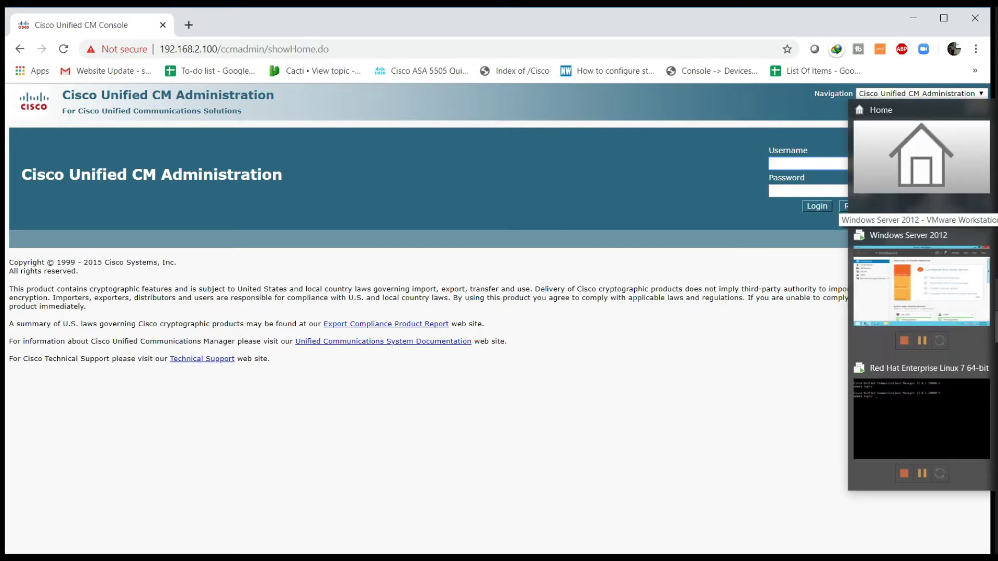
click(956, 304)
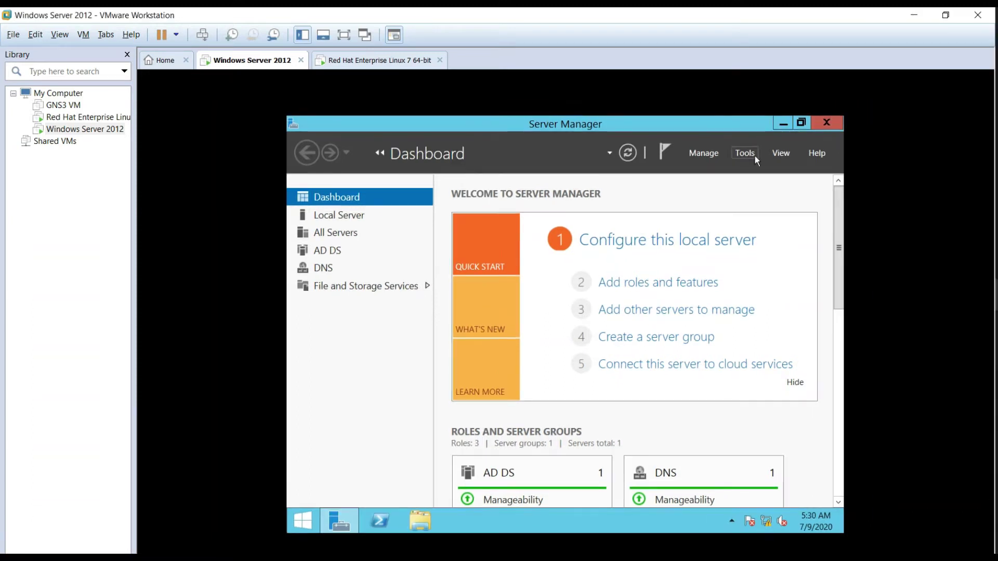
click(783, 125)
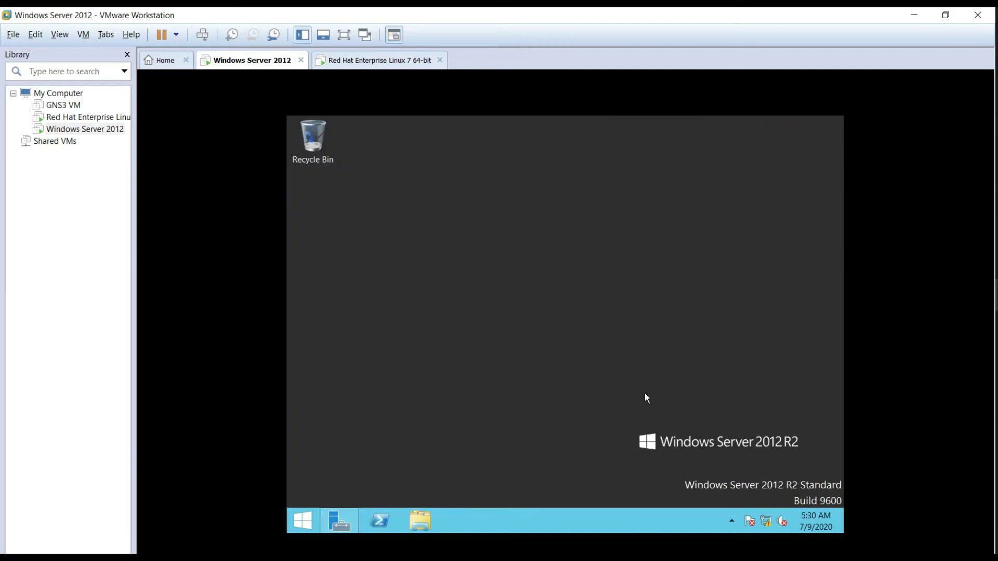
click(346, 520)
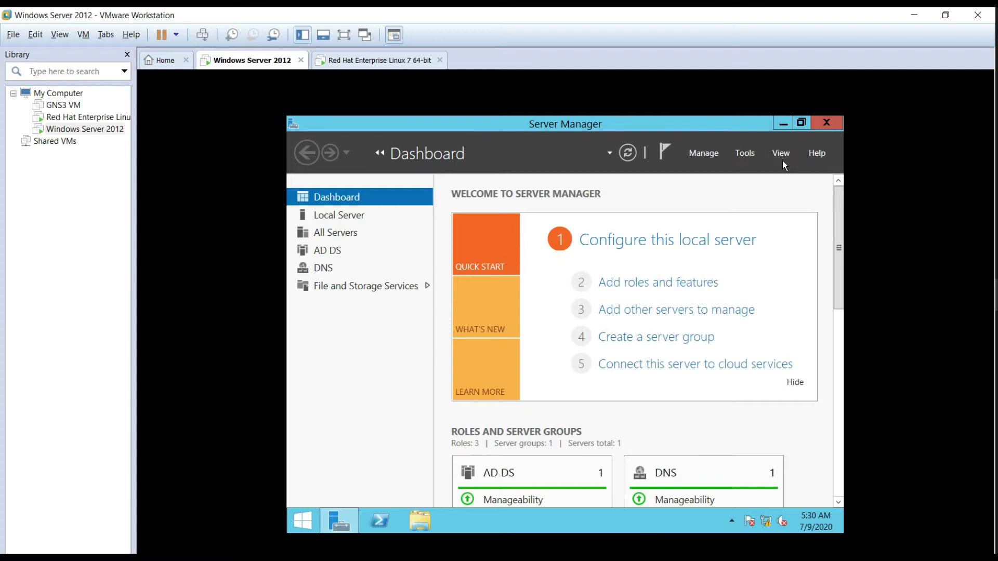
click(782, 159)
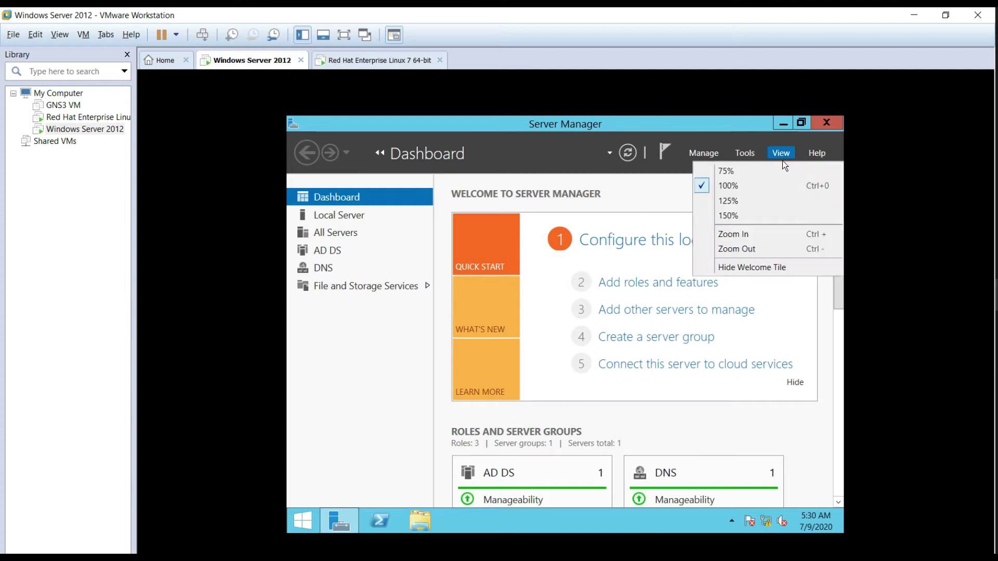
click(738, 150)
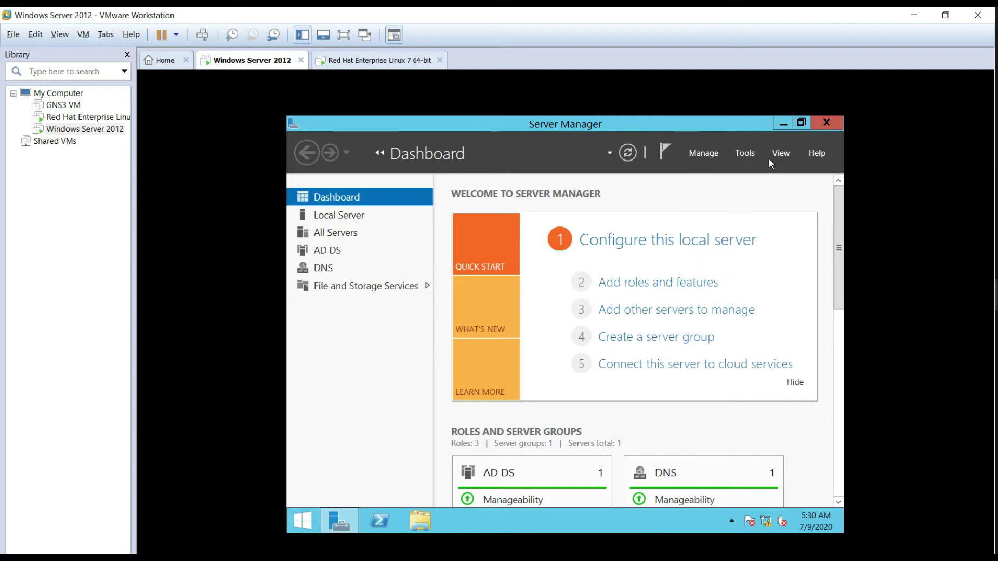
click(755, 158)
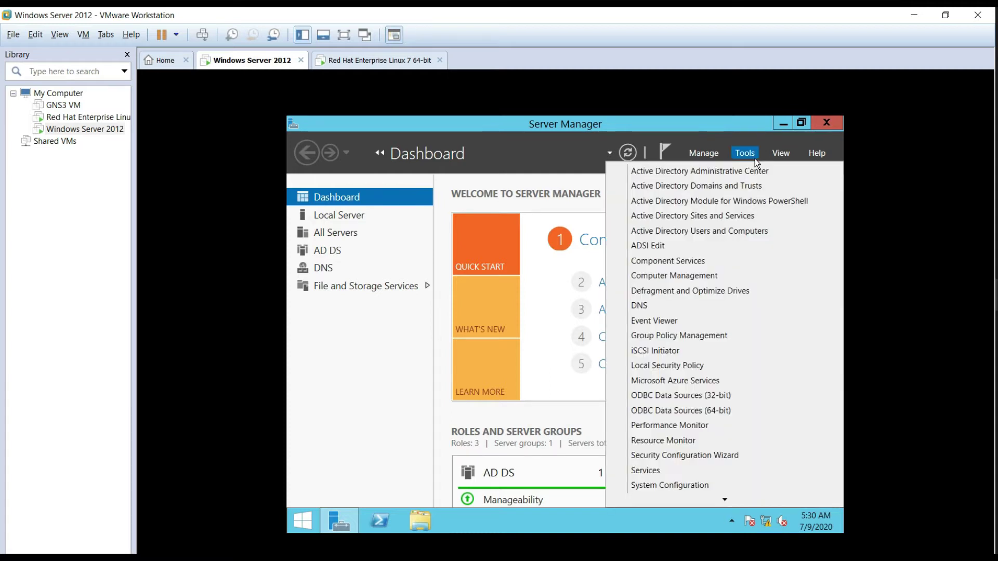
Step: Launch Active Directory Users and Computers maximized and browse ss.com and its SSOU unit
click(743, 238)
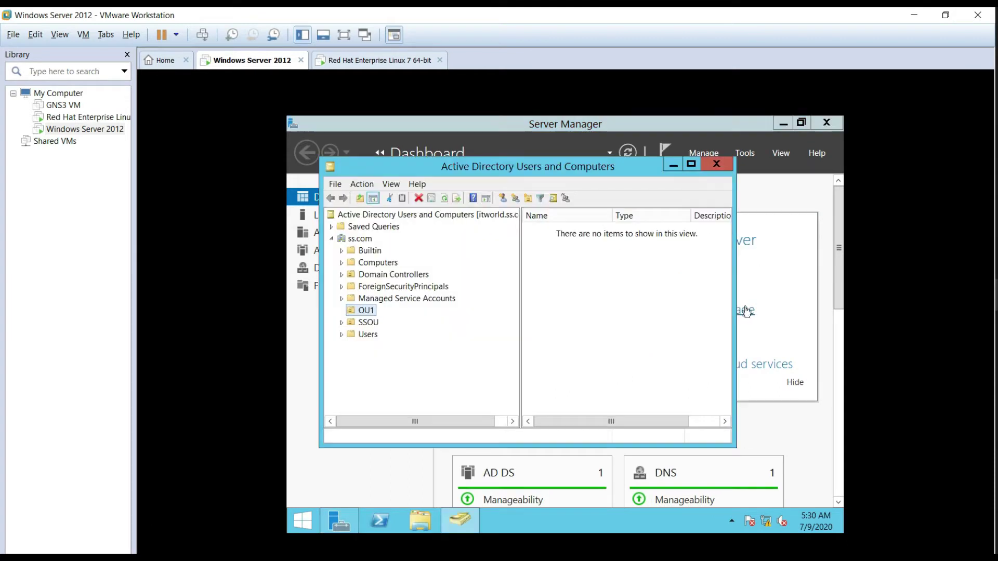
click(697, 166)
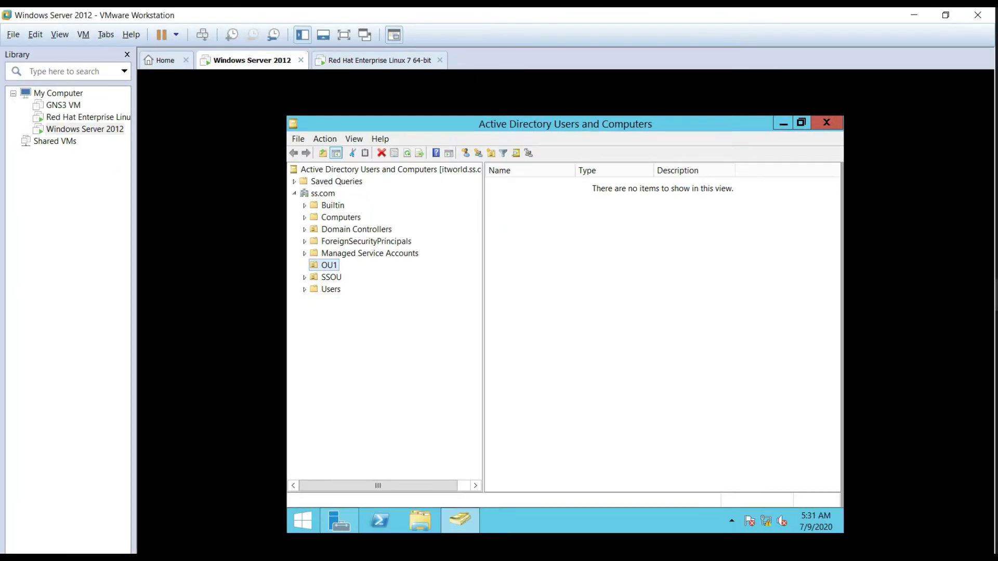
click(340, 281)
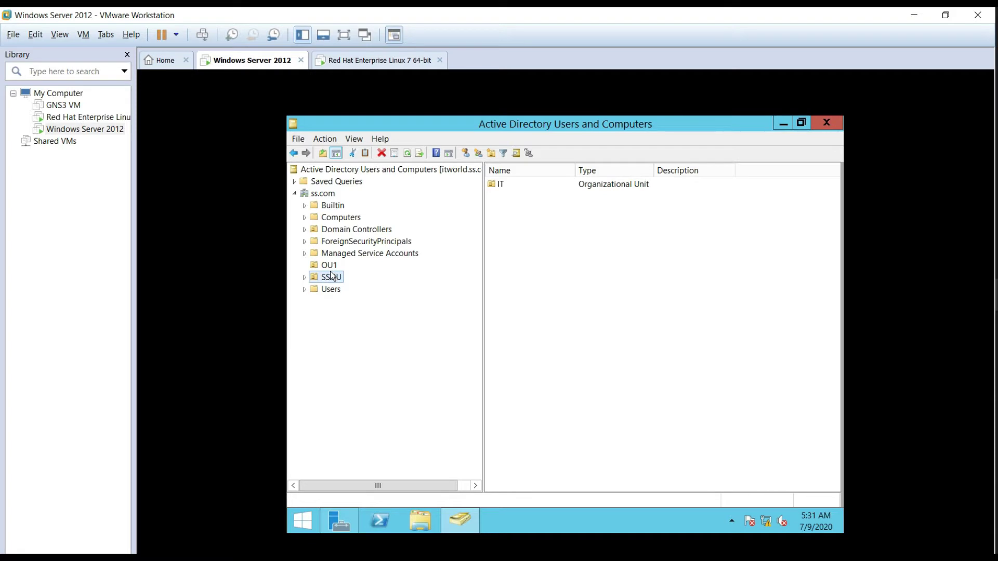
click(324, 194)
right_click(323, 195)
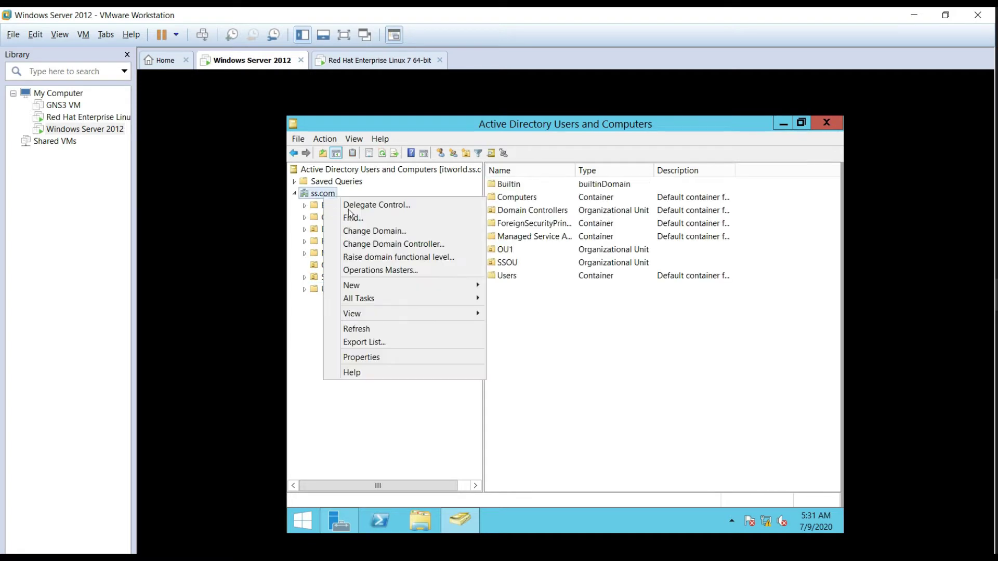
mouse_move(435, 288)
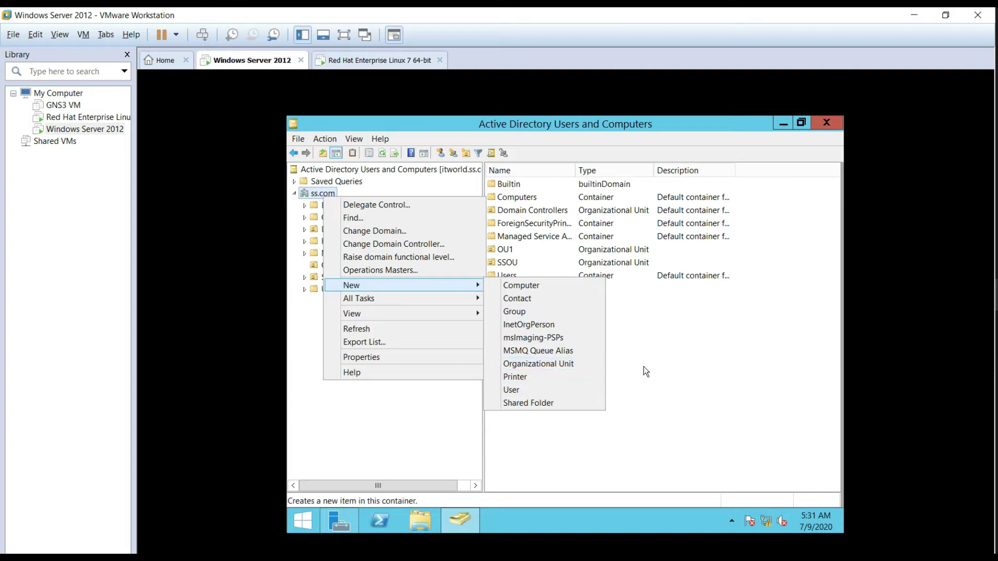
click(692, 368)
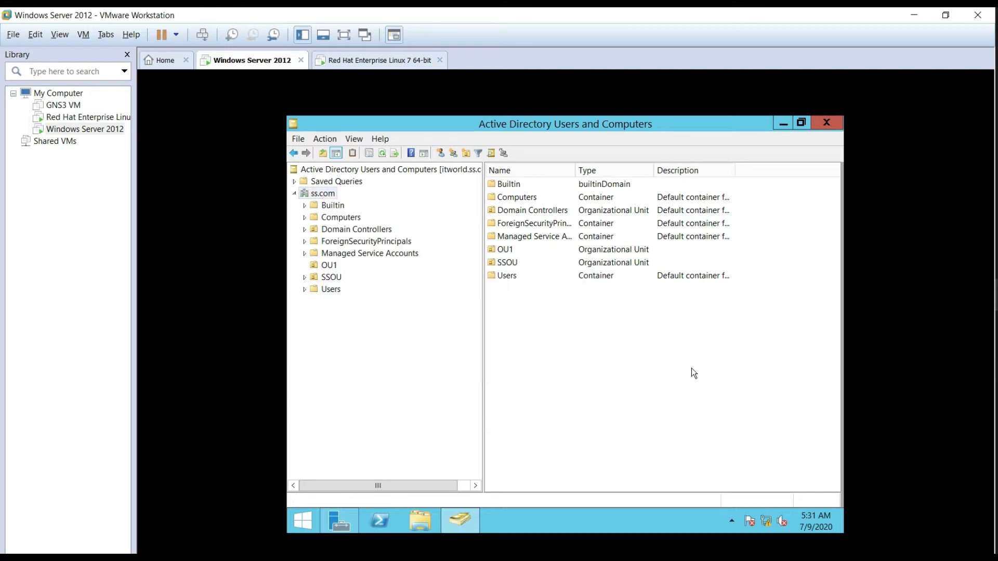
Step: Open the empty IT unit under SSOU and bring up its available actions
click(337, 281)
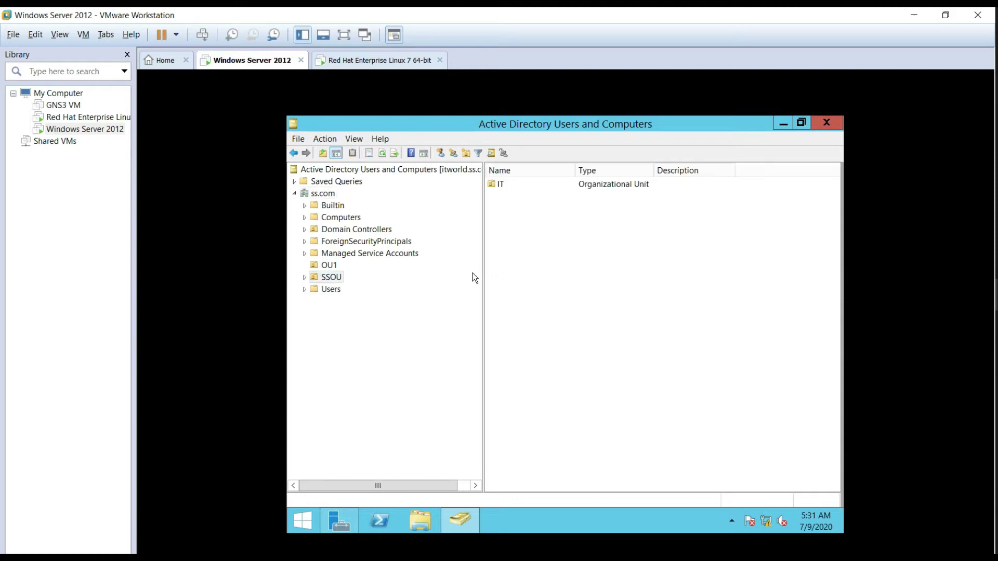
click(504, 195)
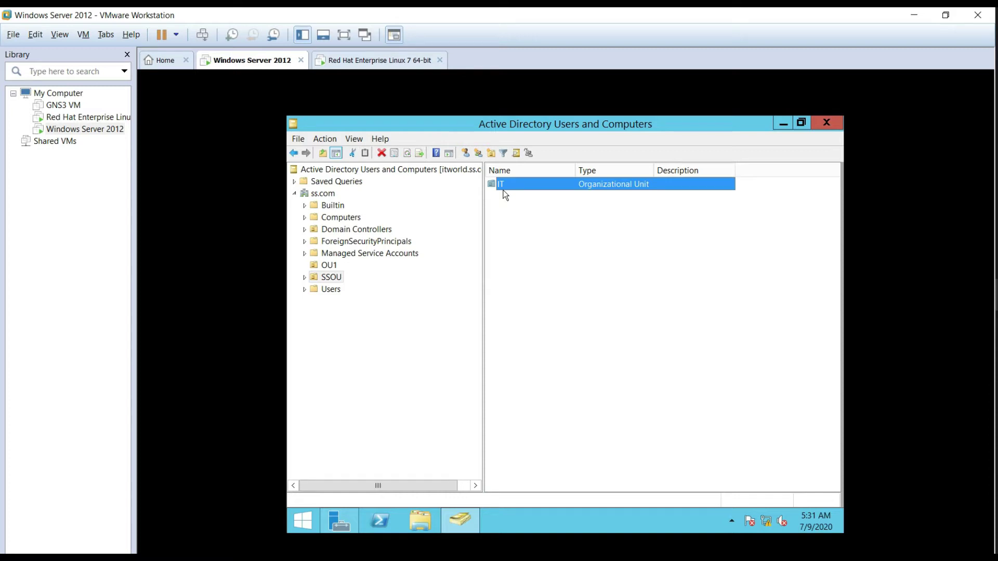
double_click(504, 195)
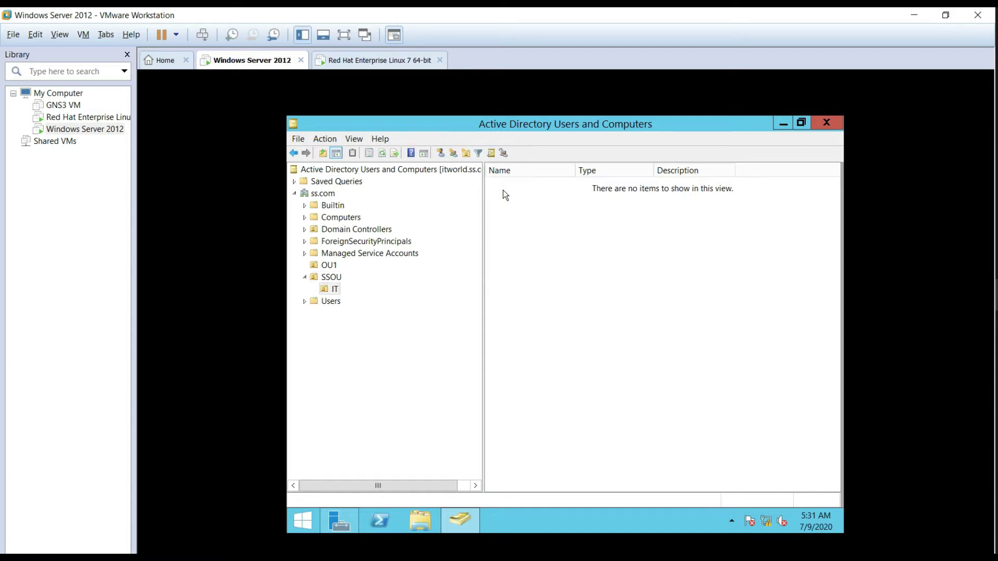
right_click(504, 220)
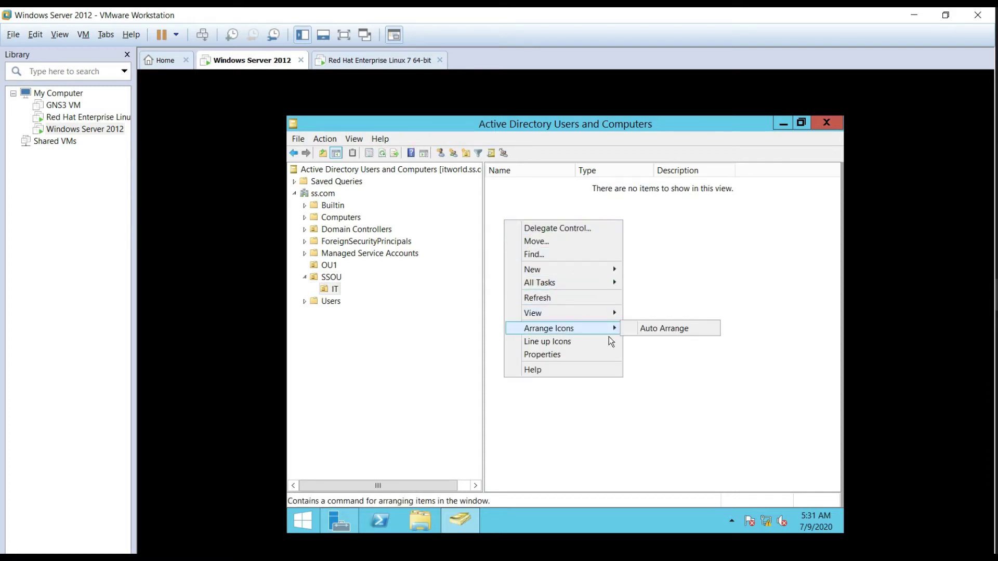
mouse_move(600, 269)
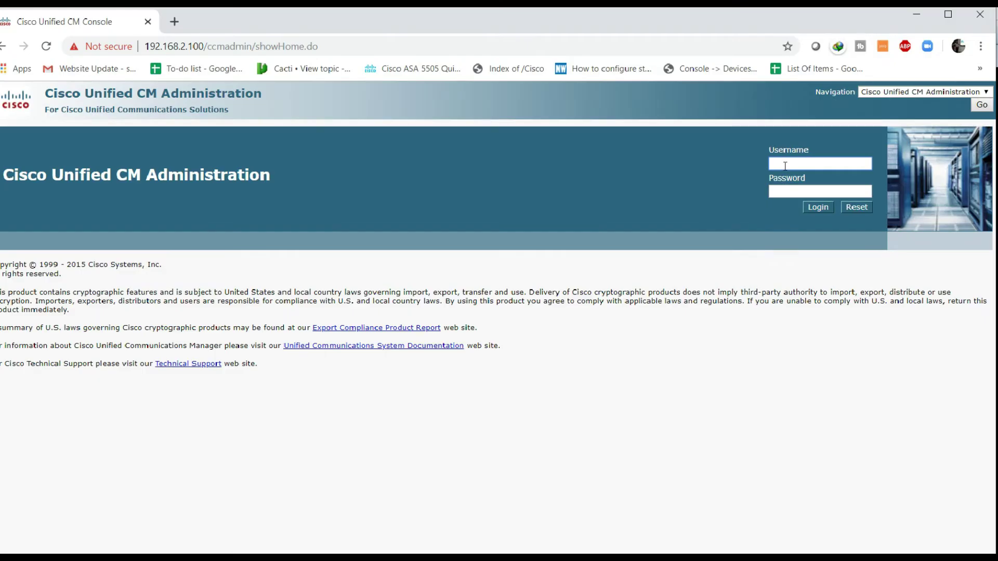
Step: Enter the admin username and password and submit a first login attempt
text(ad)
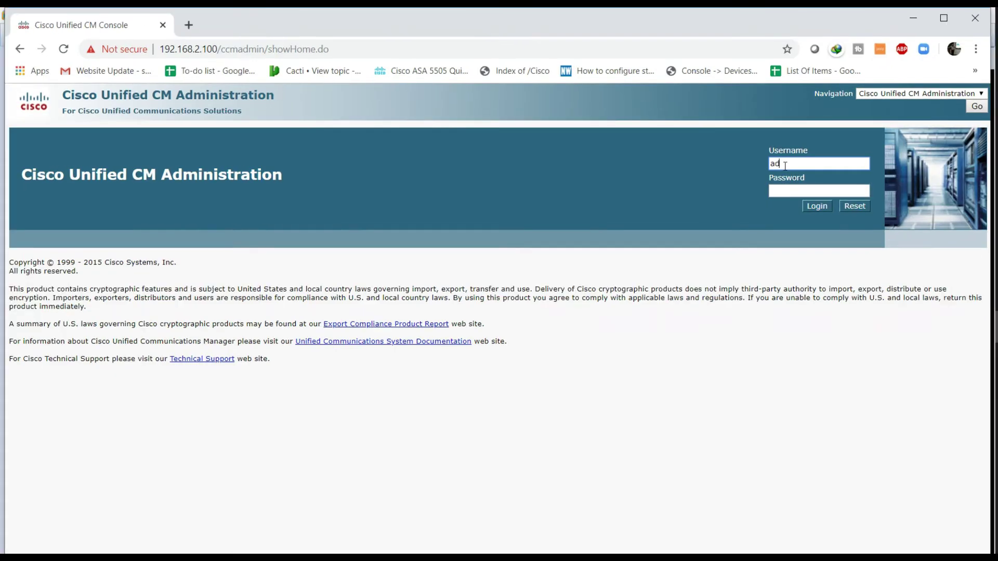
text(min)
key(Tab)
text(••••••)
key(BackSpace)
key(BackSpace)
key(BackSpace)
key(BackSpace)
key(BackSpace)
text(•••••••••)
key(Return)
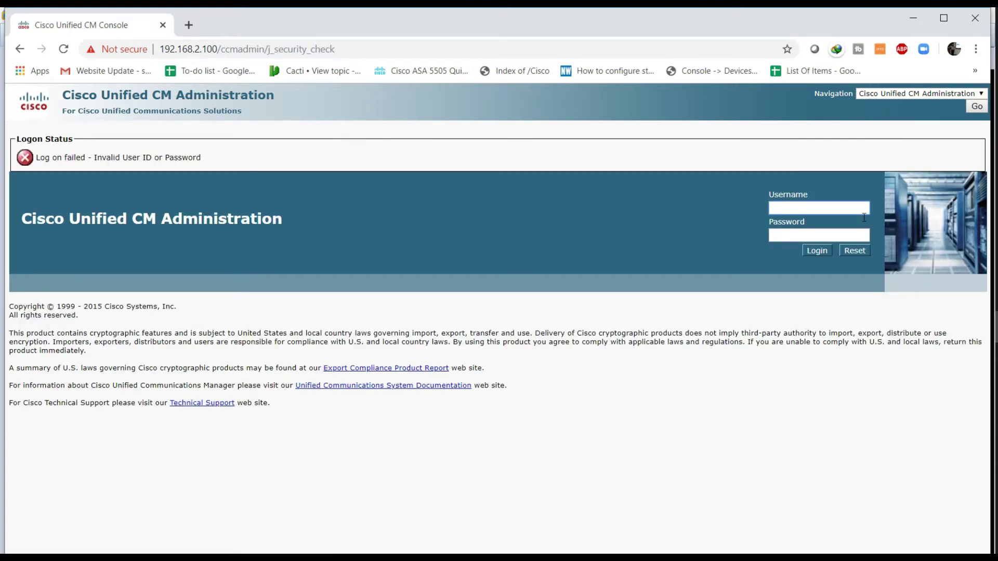
Step: Re-enter the admin username with the corrected password and sign in
text(admin)
key(Tab)
text(•••••••••)
key(Return)
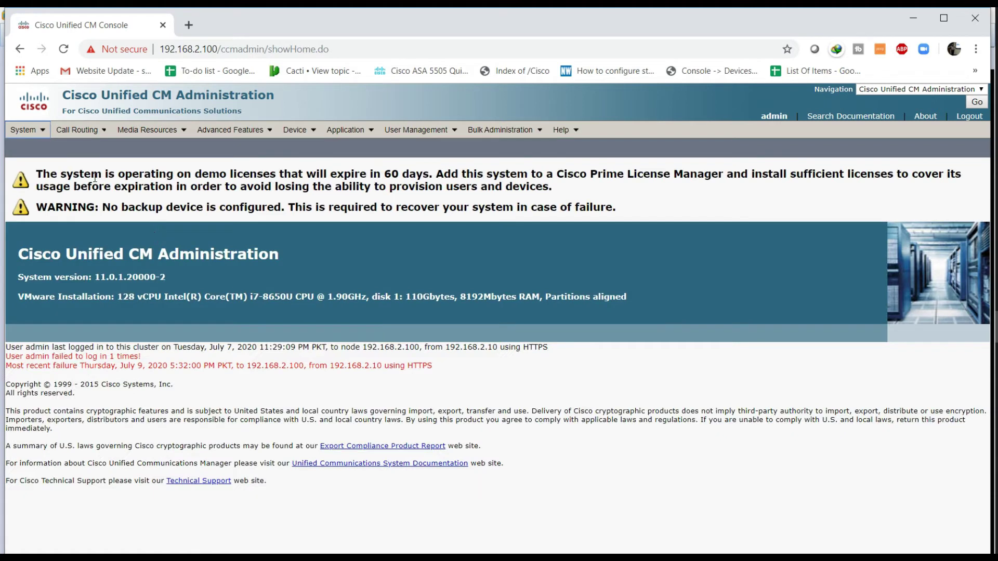
Step: Open LDAP System and verify Microsoft Active Directory sync is enabled with sAMAccountName as user ID
mouse_move(29, 130)
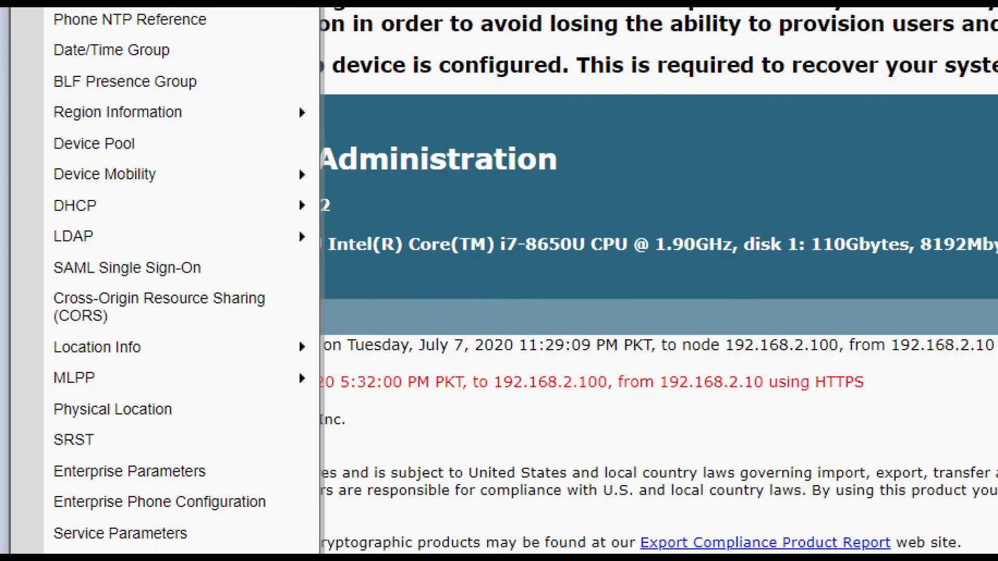
mouse_move(78, 440)
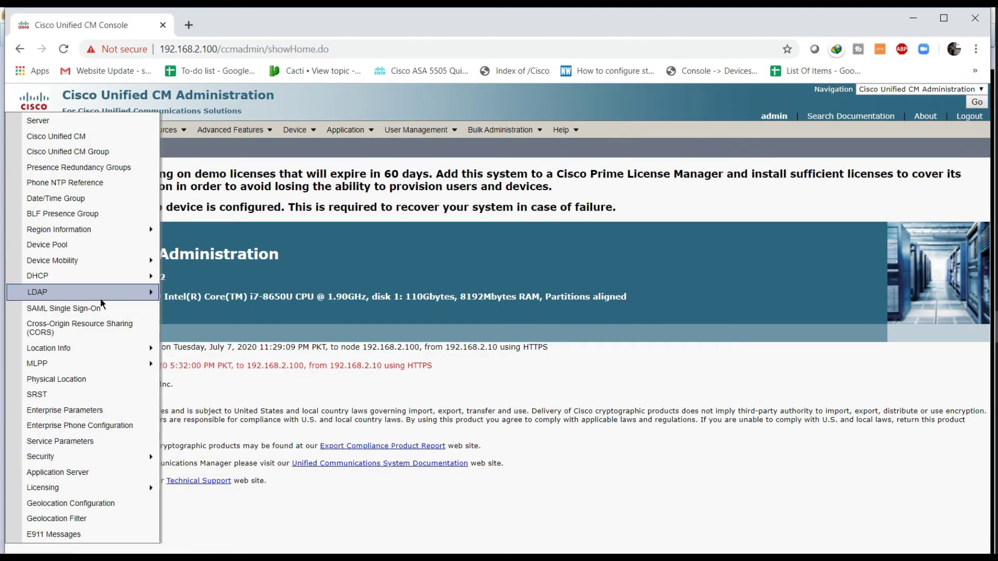
mouse_move(139, 299)
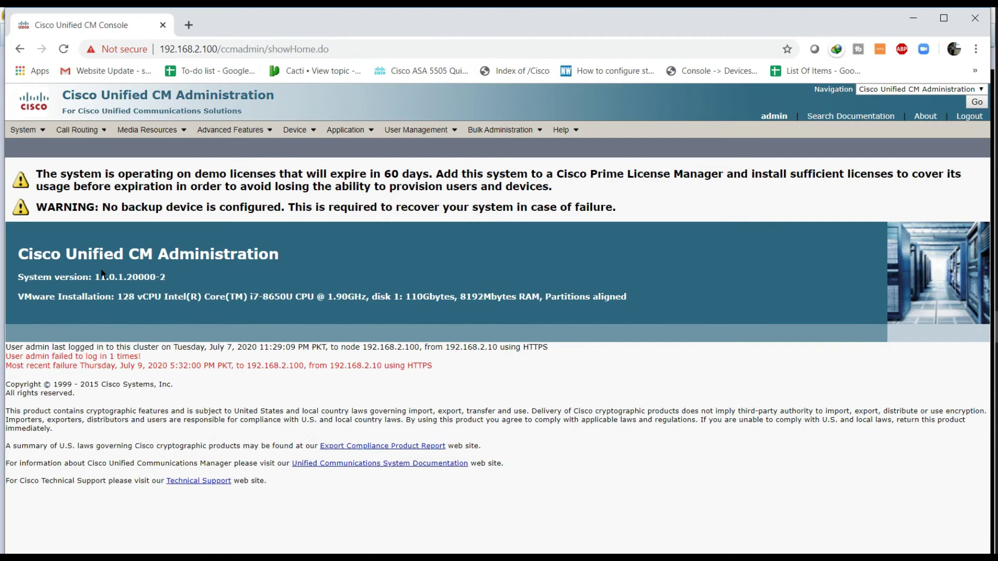
click(25, 129)
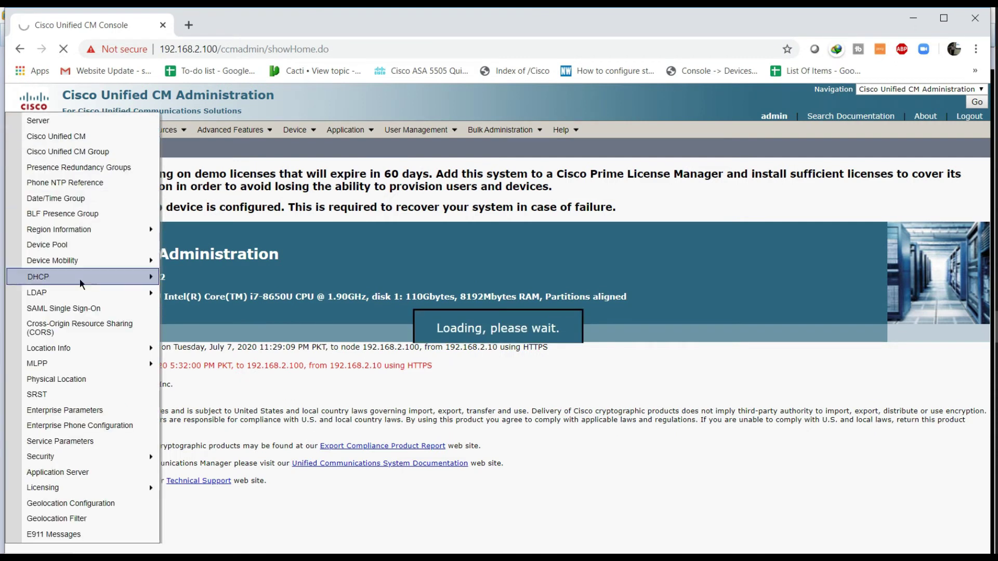
mouse_move(22, 129)
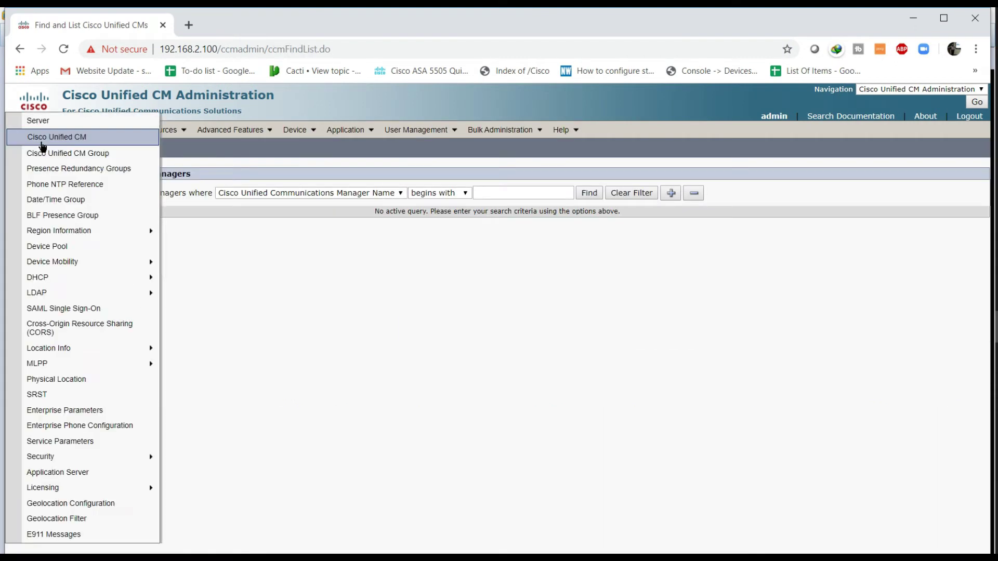
mouse_move(148, 292)
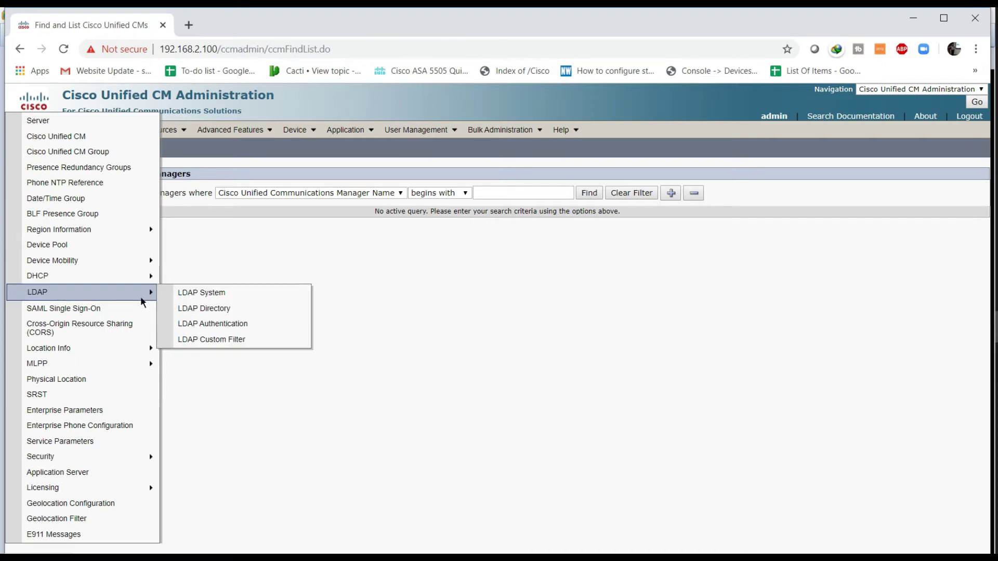
click(194, 295)
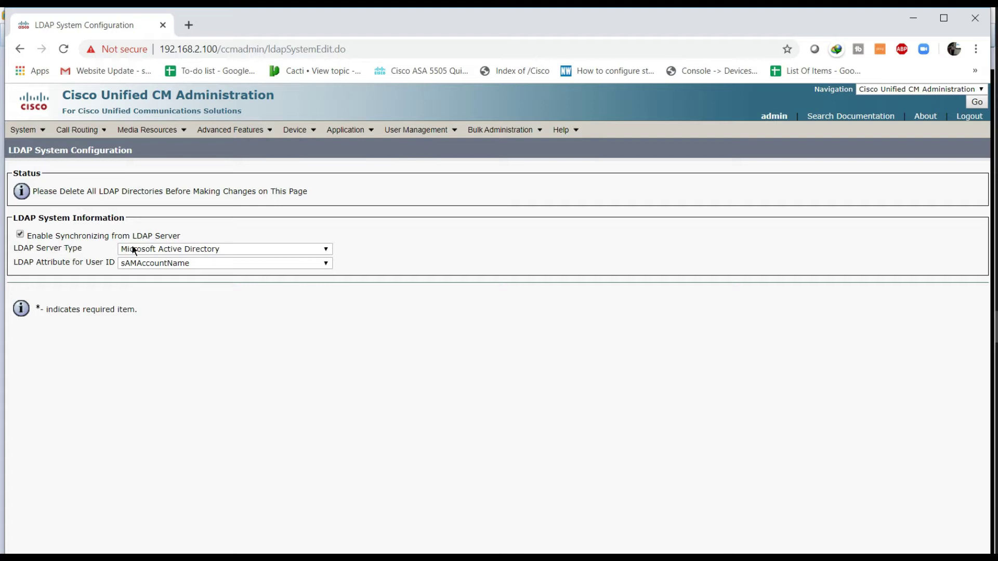
mouse_move(26, 130)
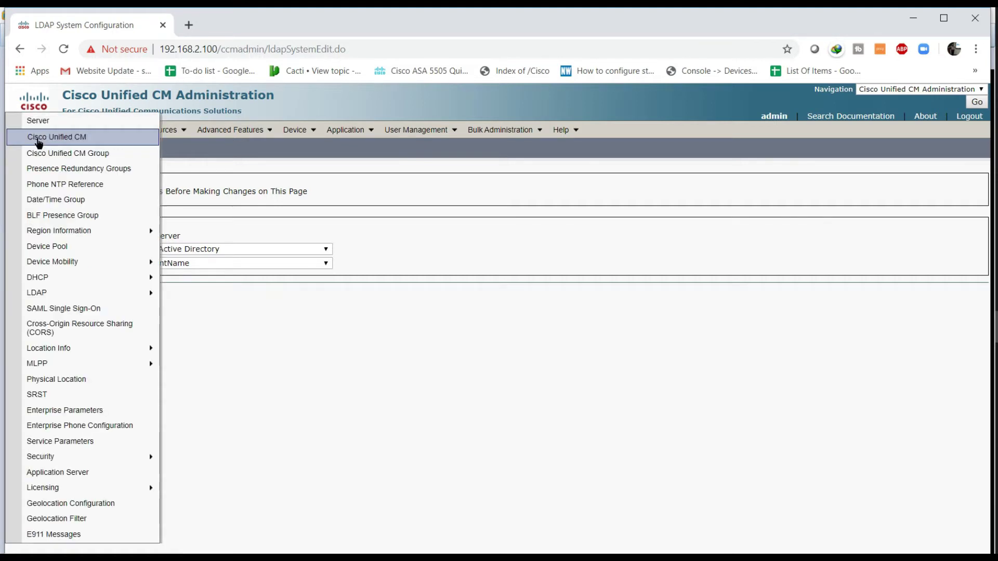
Step: Add a new LDAP Directory and give it a test configuration name
mouse_move(104, 296)
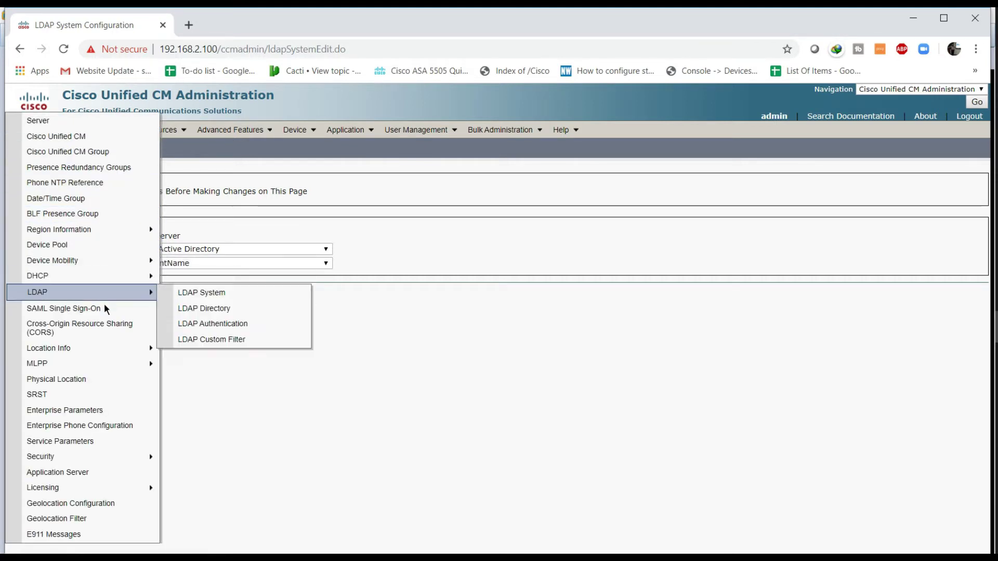
click(209, 310)
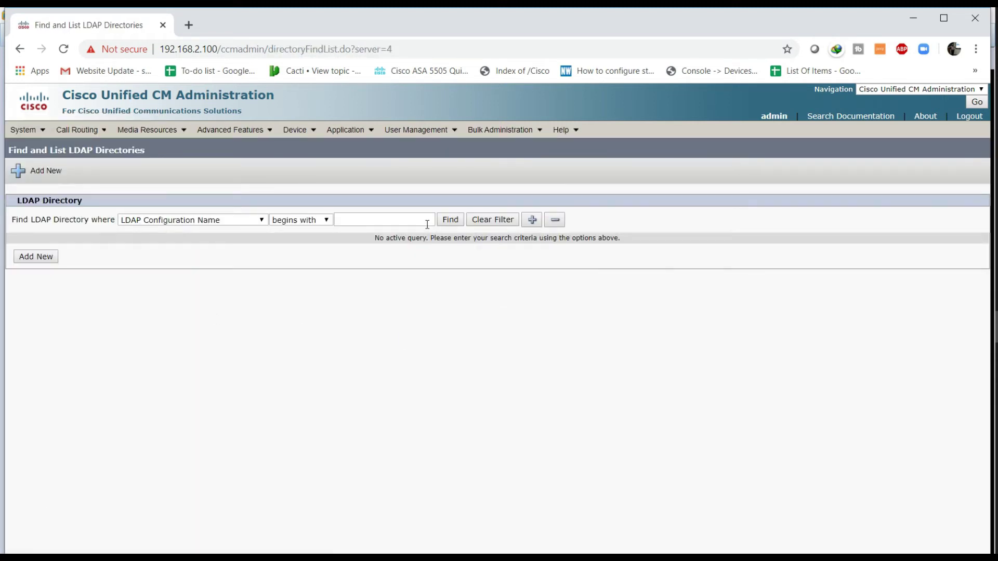
click(450, 220)
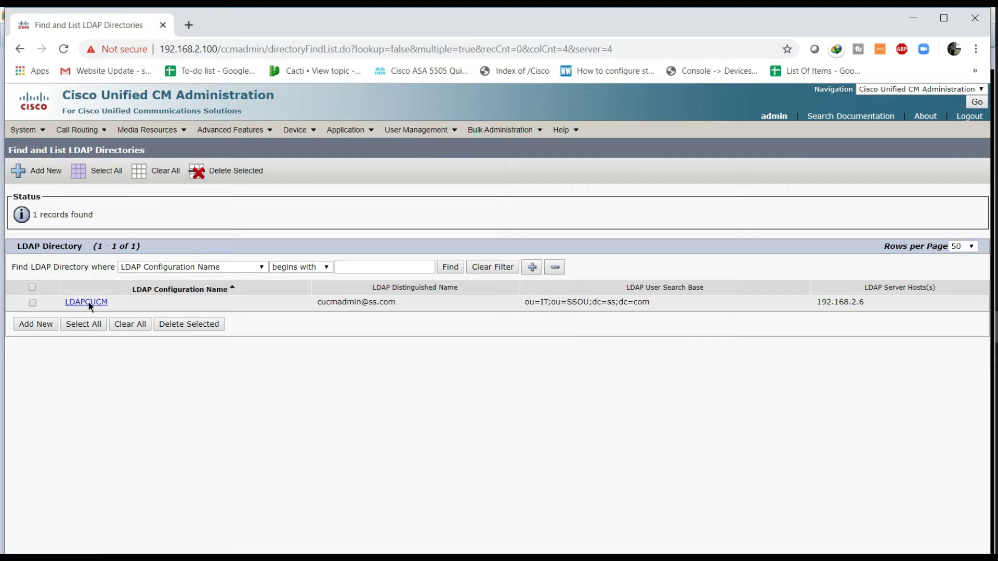
click(43, 177)
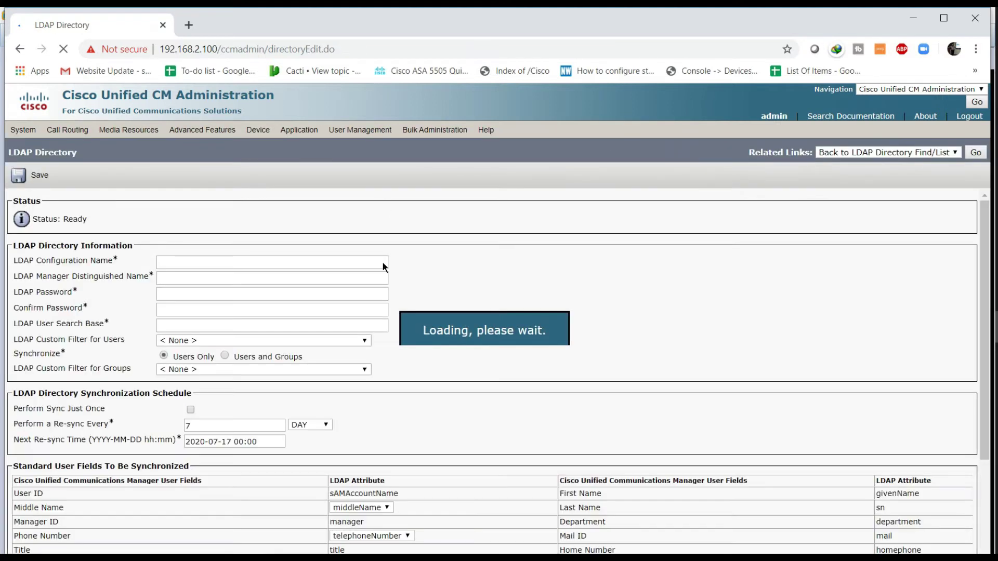
click(269, 267)
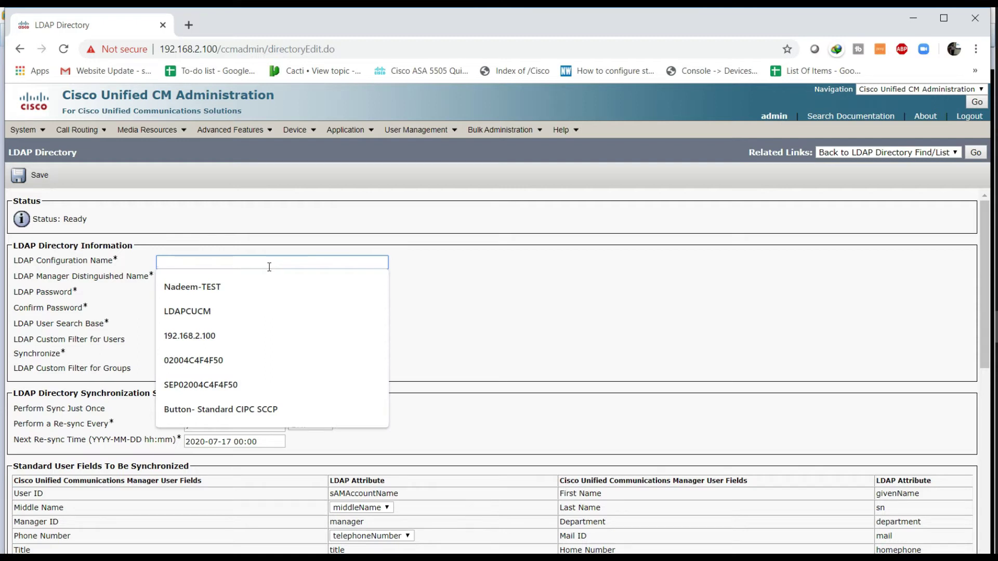
click(285, 259)
click(276, 264)
text(Shoaib-TEST)
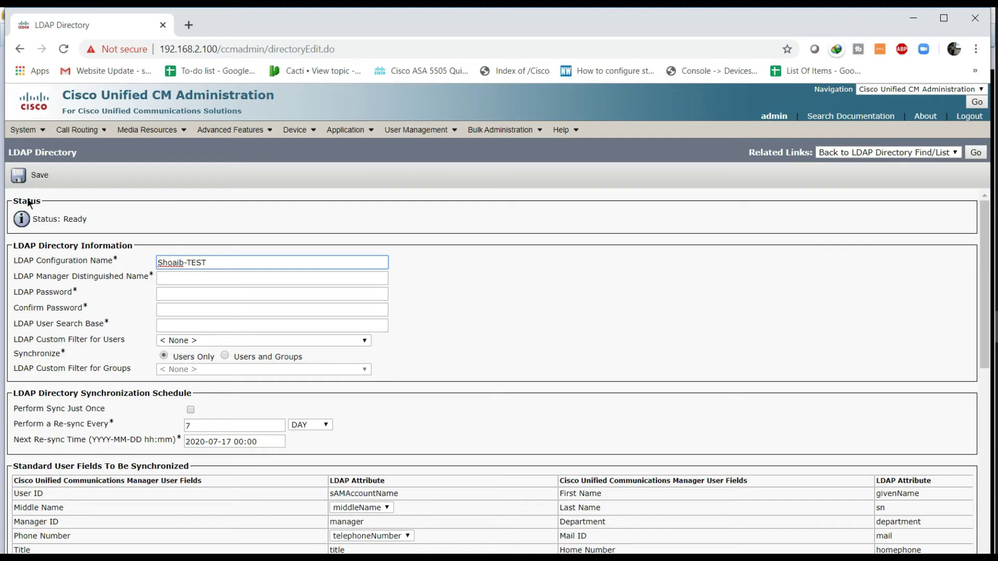
Step: Fill in the manager account's distinguished name from the autofill suggestion
click(233, 278)
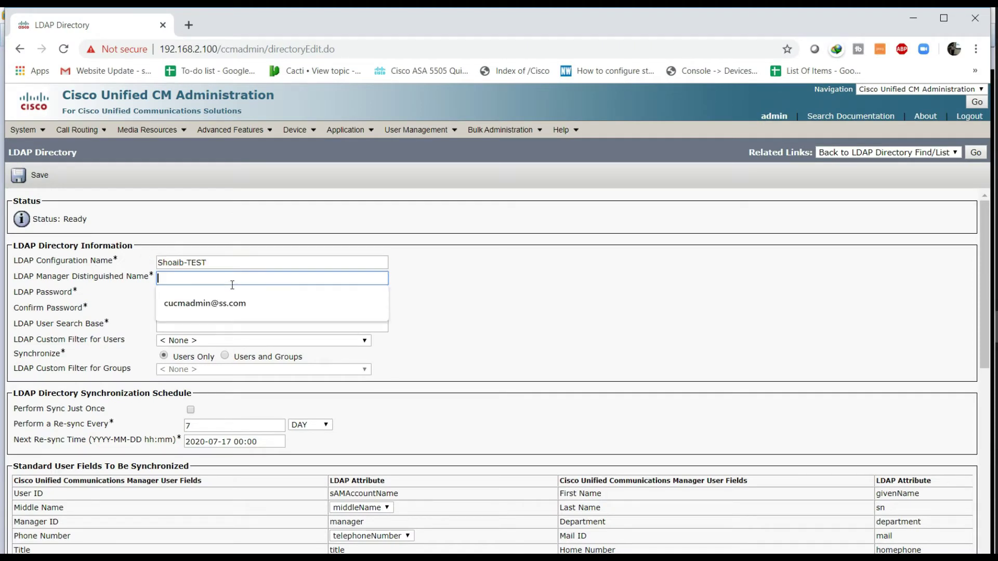
click(235, 306)
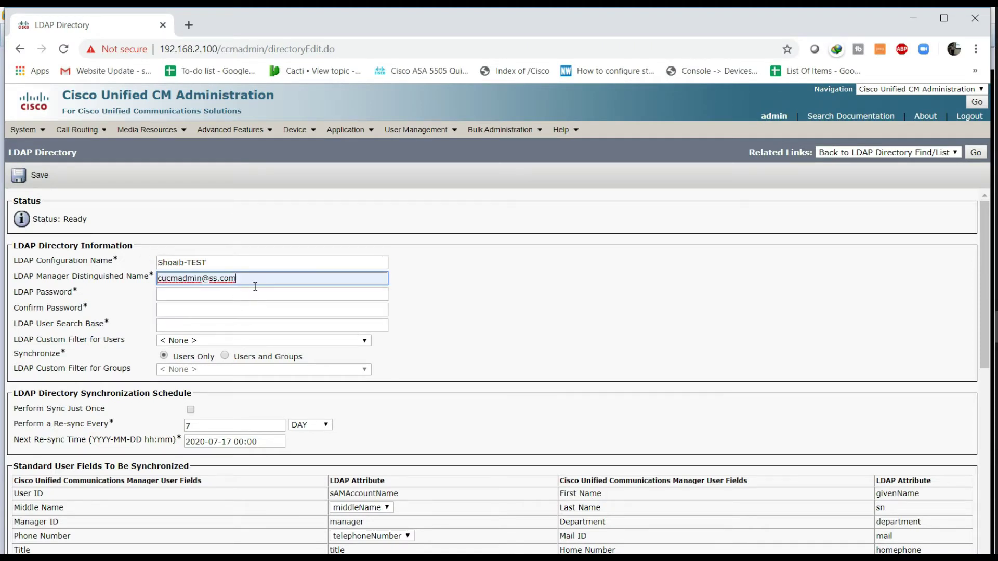
drag(159, 285, 251, 284)
click(251, 284)
drag(159, 286, 206, 287)
Step: Enter the manager account password and confirm it
click(241, 295)
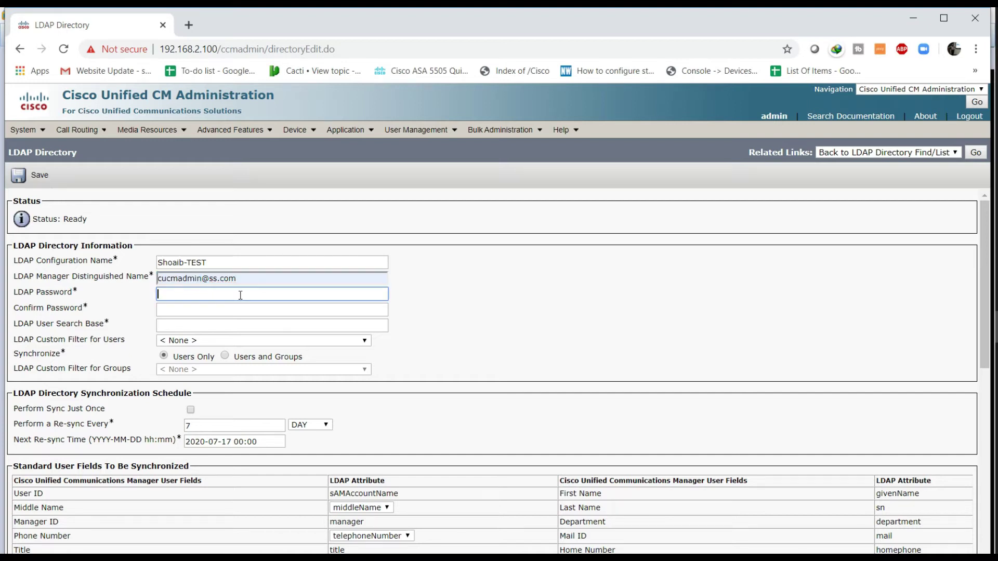
text(*********)
key(BackSpace)
key(BackSpace)
key(BackSpace)
key(BackSpace)
key(BackSpace)
key(BackSpace)
key(BackSpace)
key(BackSpace)
key(BackSpace)
text(***)
key(BackSpace)
key(BackSpace)
key(BackSpace)
text(*********)
key(Tab)
text(********)
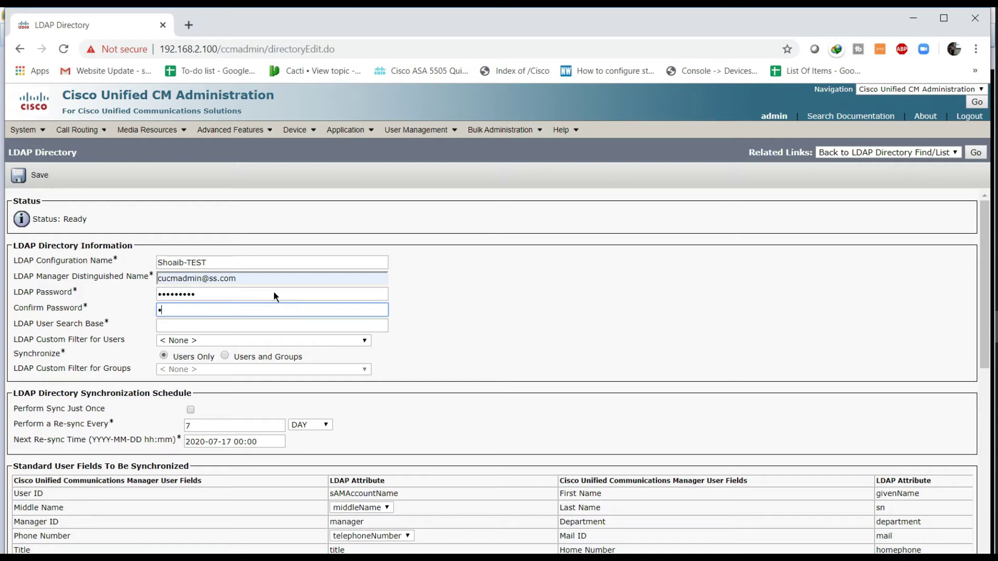
text(*)
click(239, 327)
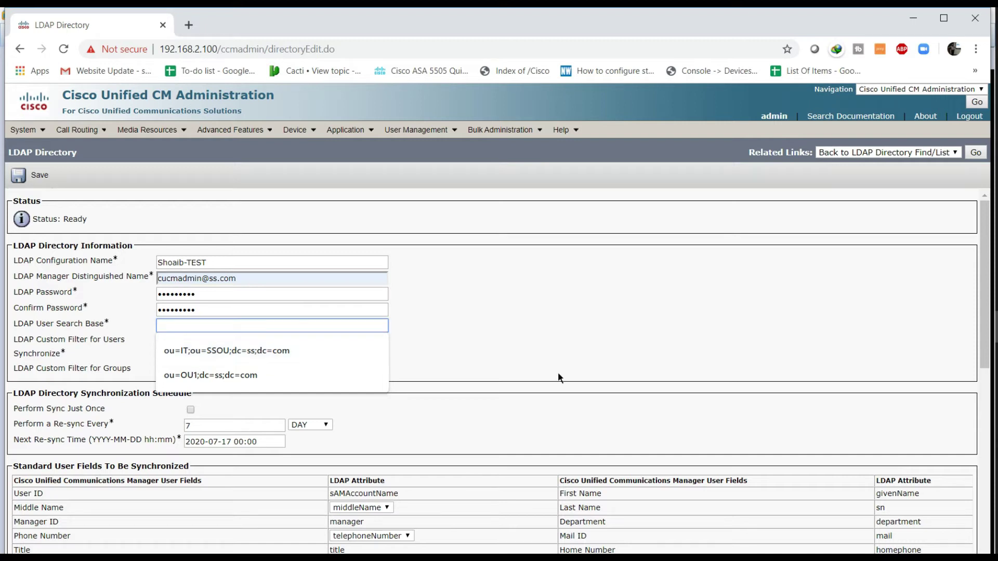
Step: Check the SSOU unit's Managed By account in its properties, then list the Users container
click(913, 470)
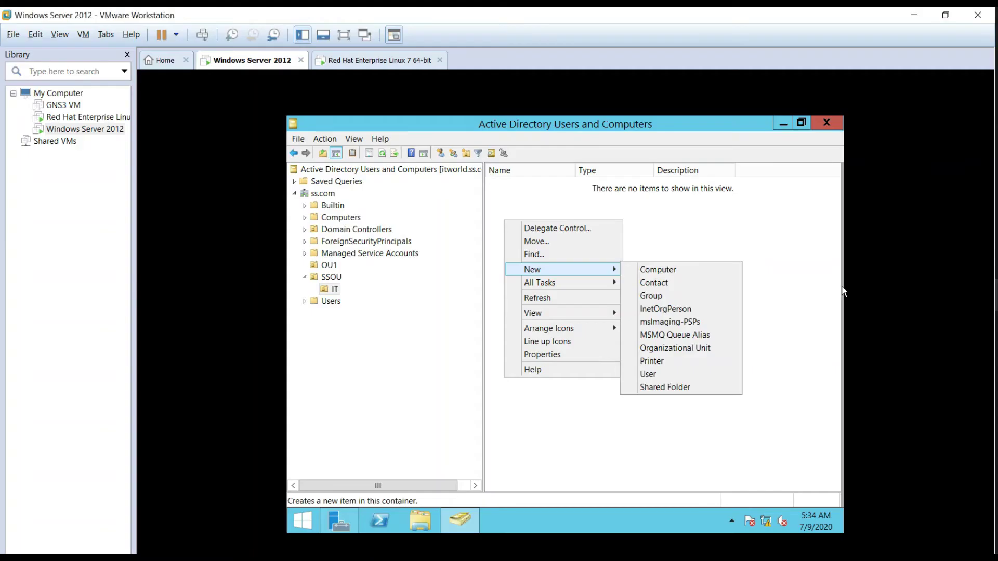
click(343, 300)
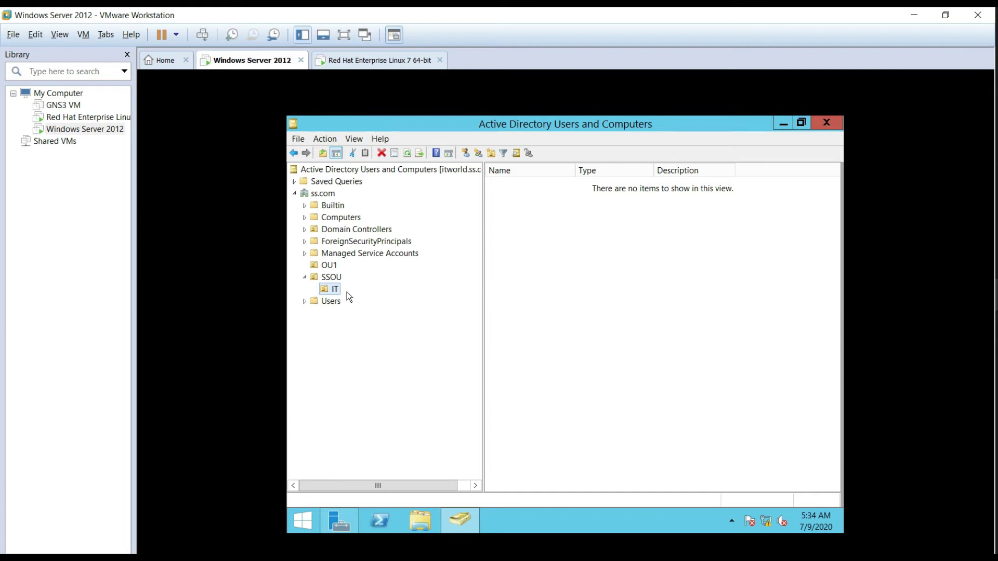
click(331, 277)
right_click(332, 277)
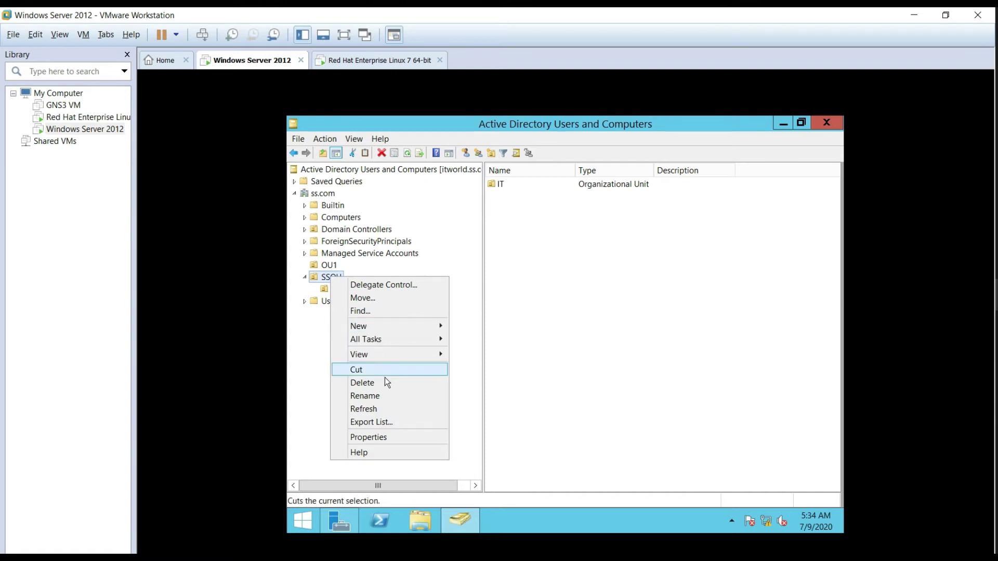
click(388, 437)
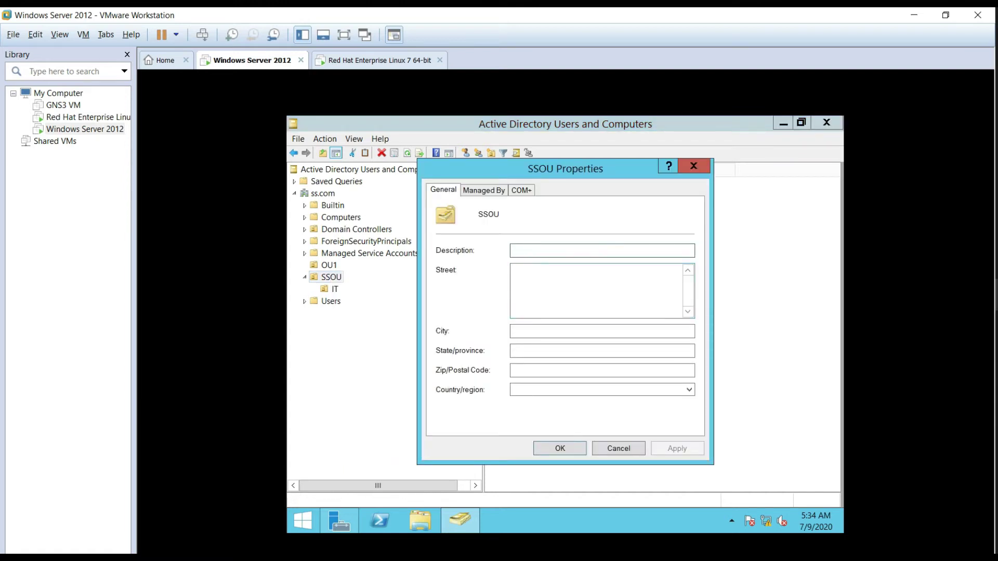
click(493, 192)
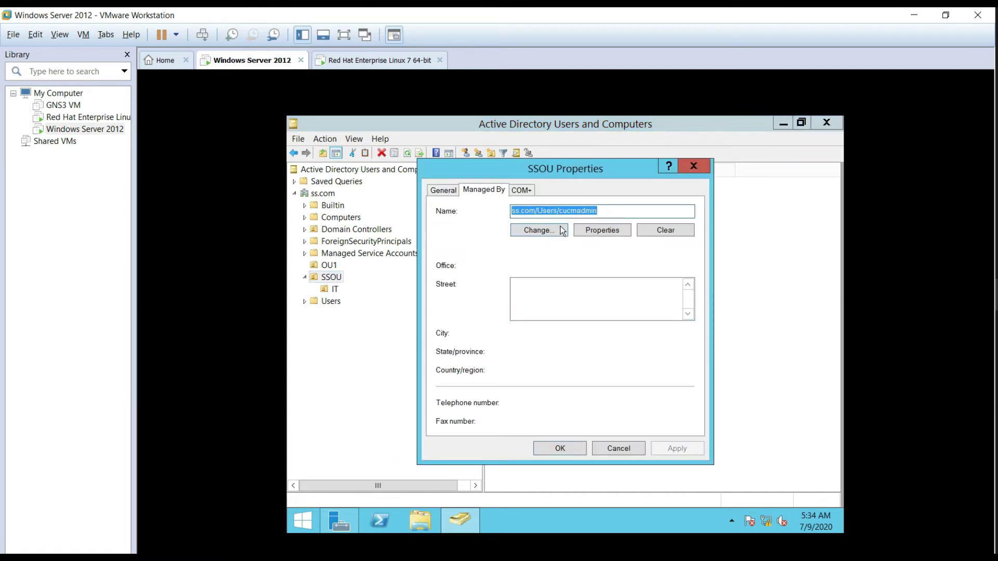
click(598, 210)
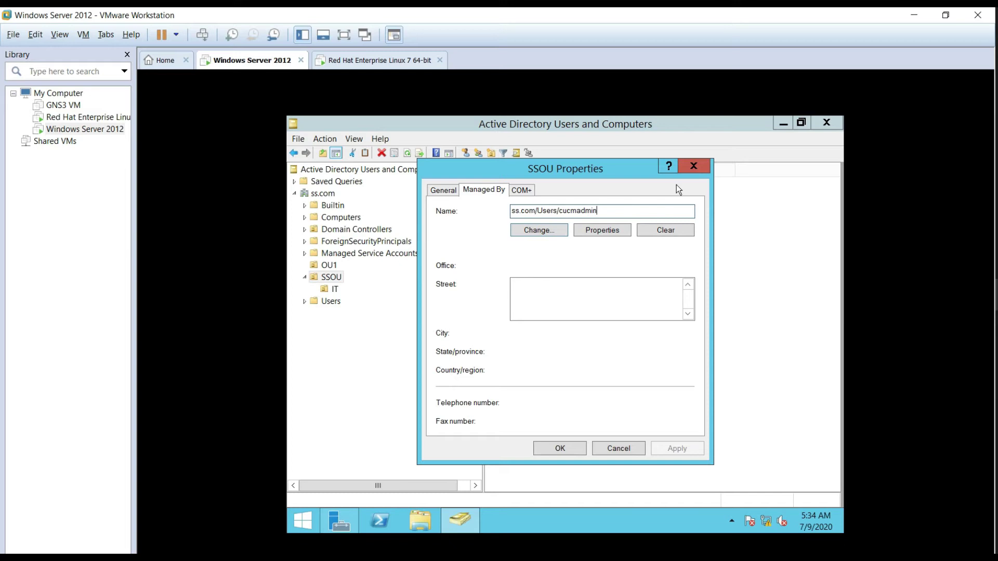
click(694, 169)
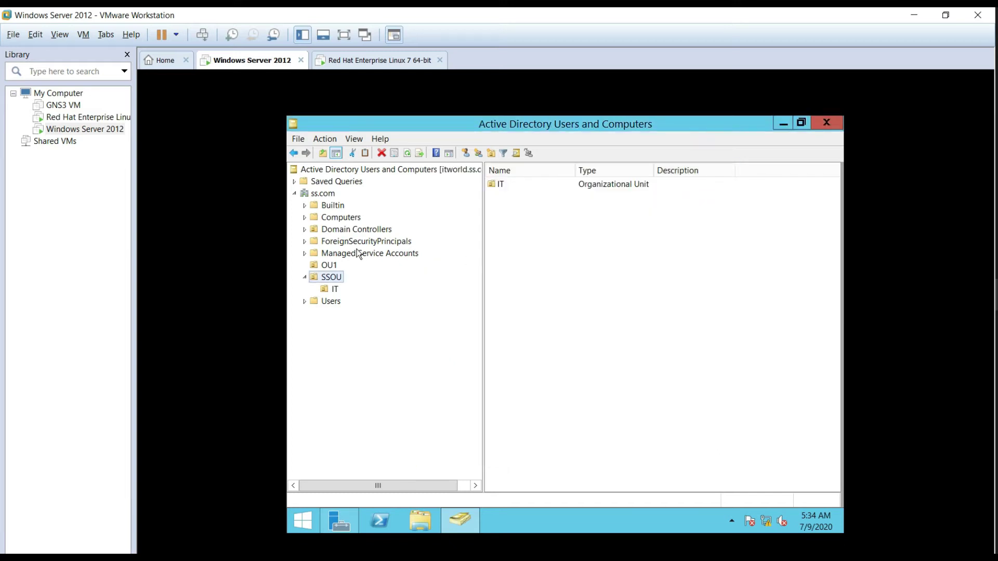
click(333, 302)
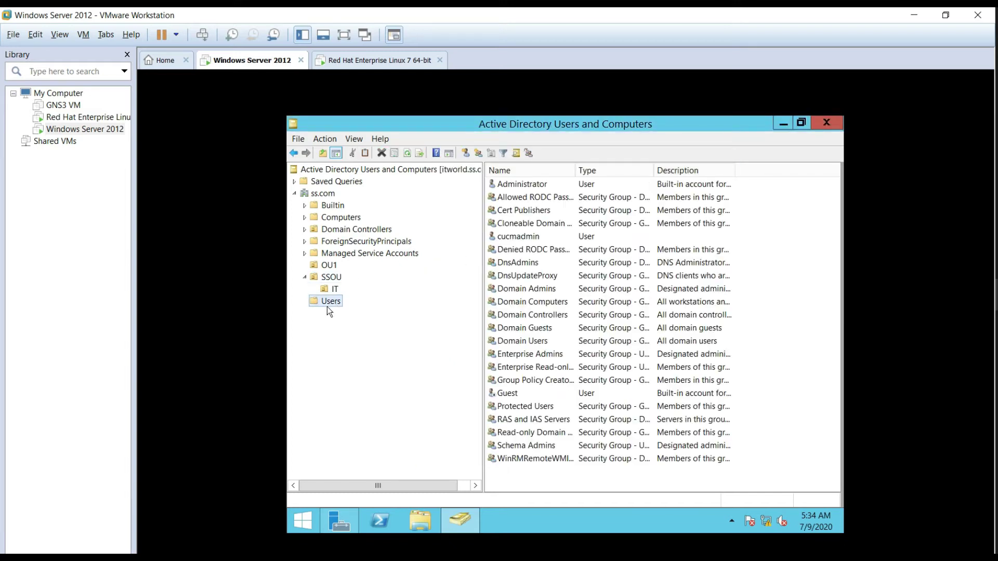
Step: Review the cucmadmin account's group memberships, then close its properties and the directory console
click(518, 238)
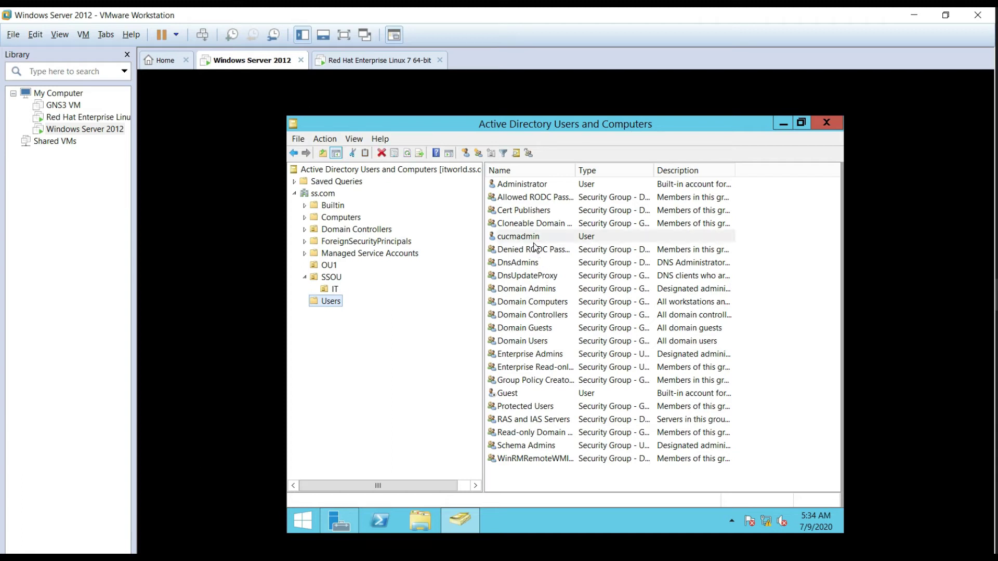
right_click(523, 236)
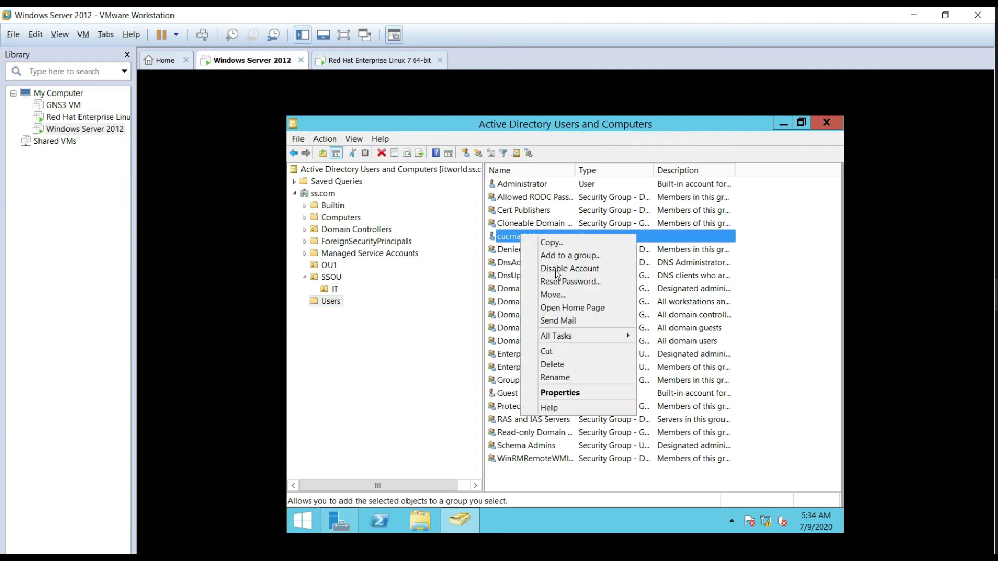
click(577, 397)
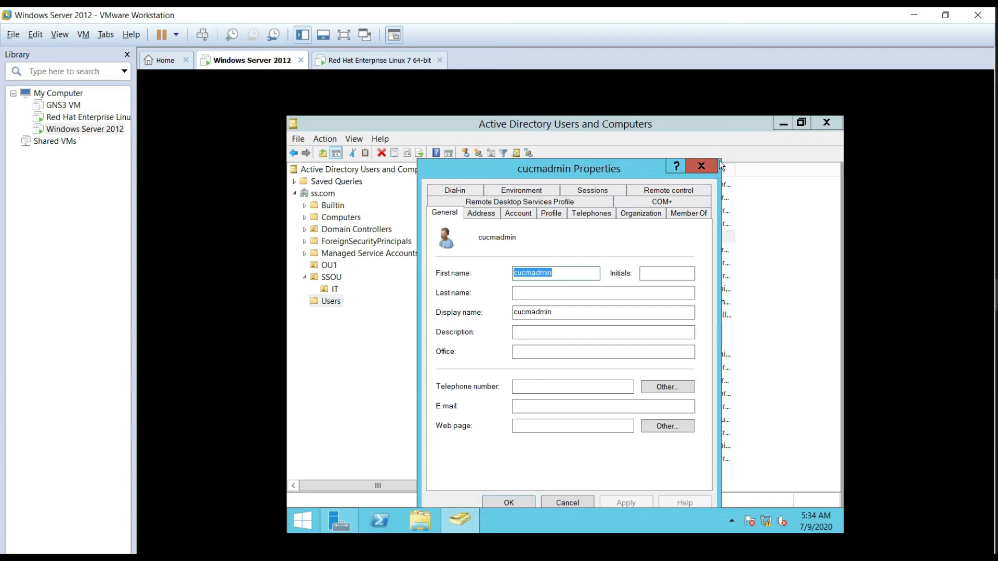
click(696, 215)
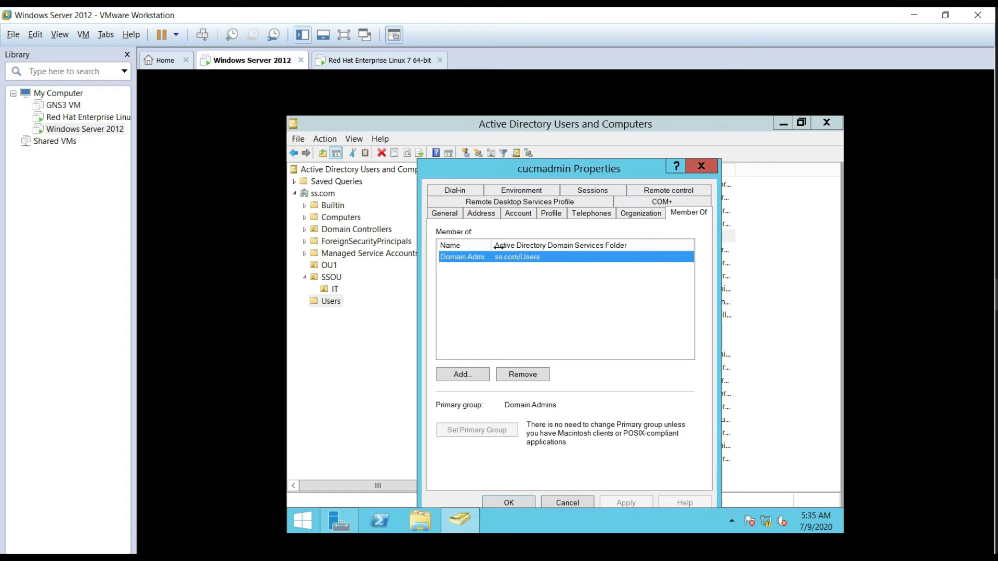
drag(540, 248, 535, 248)
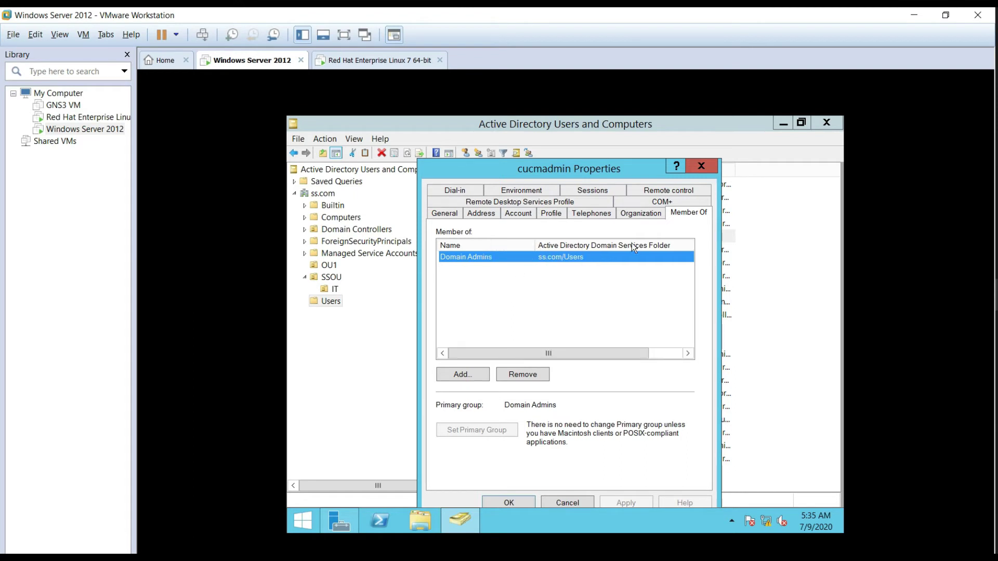
click(706, 167)
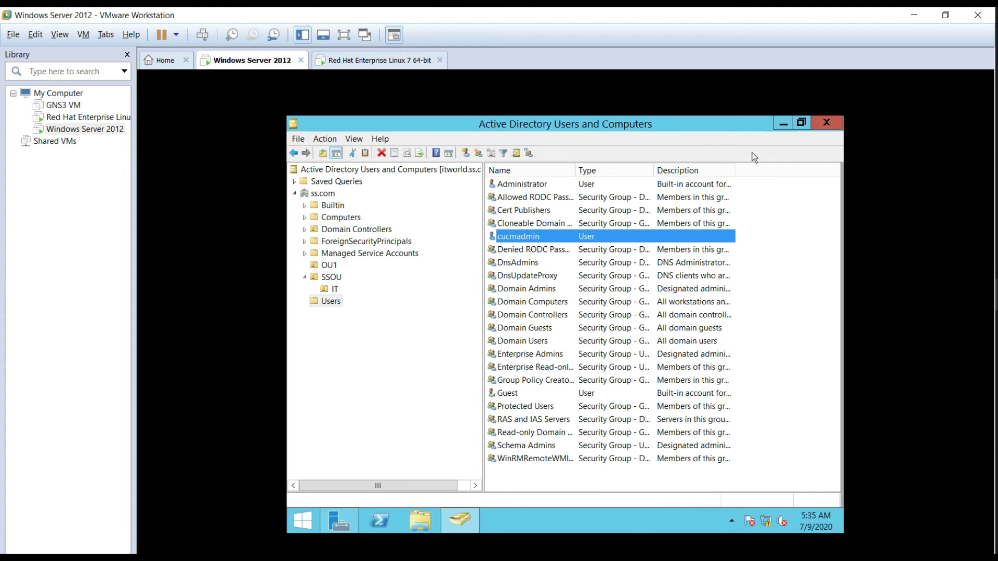
click(827, 124)
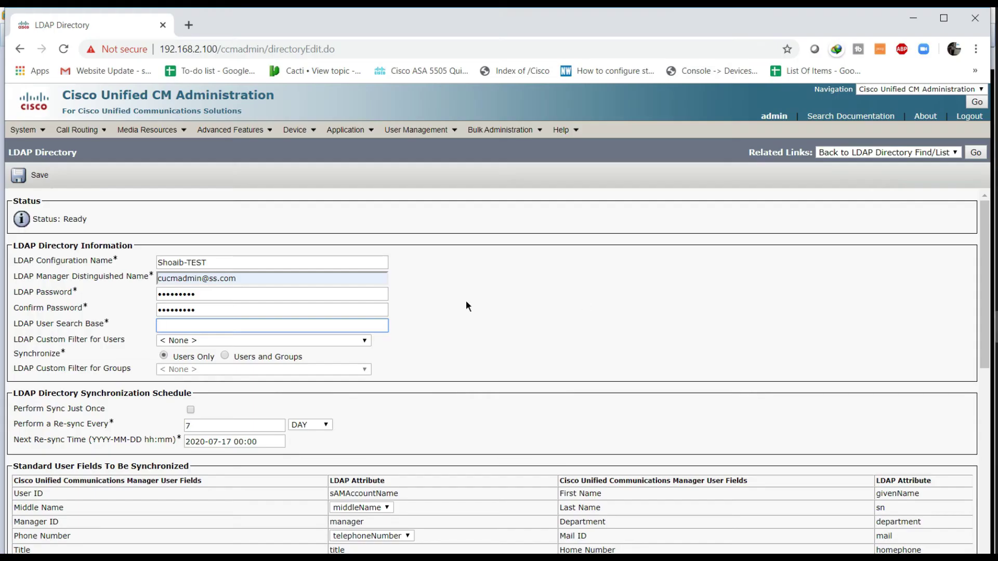
Step: Save the directory with search base ou=IT;ou=SSOU;dc=ss;dc=com, one-time sync and host 192.168.2.6
click(259, 329)
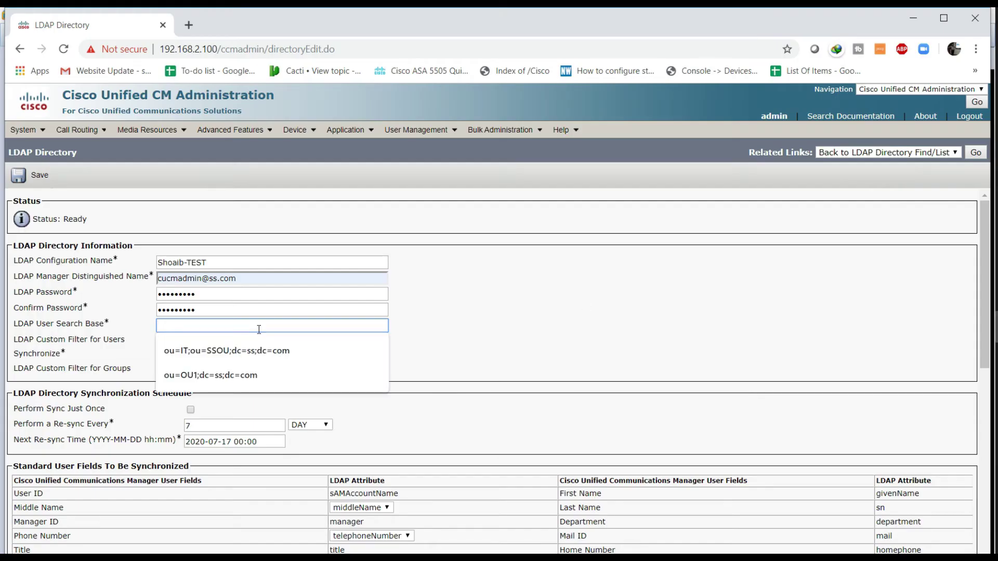
click(262, 353)
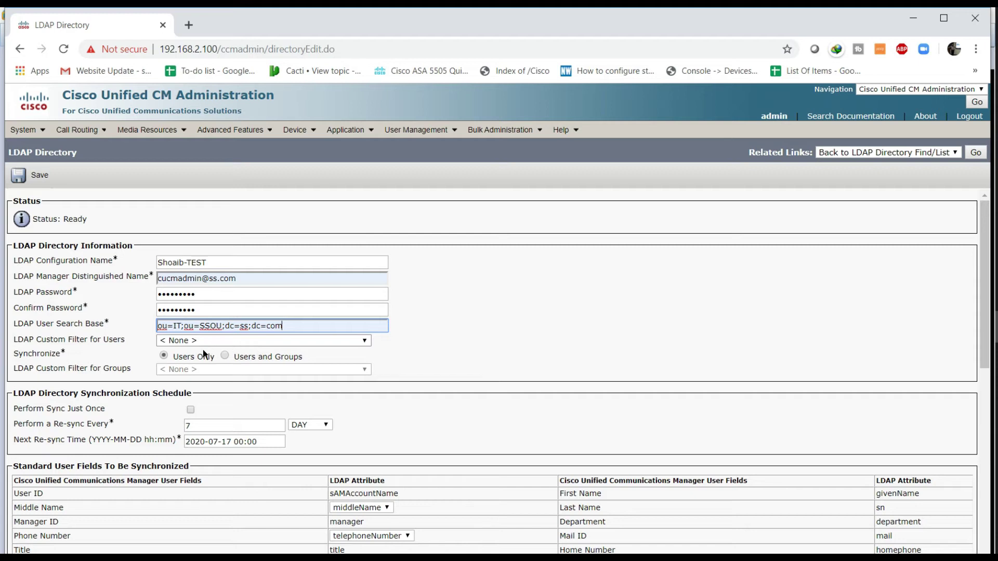
click(190, 410)
scroll(224, 419, down, 4)
scroll(317, 423, down, 4)
click(118, 491)
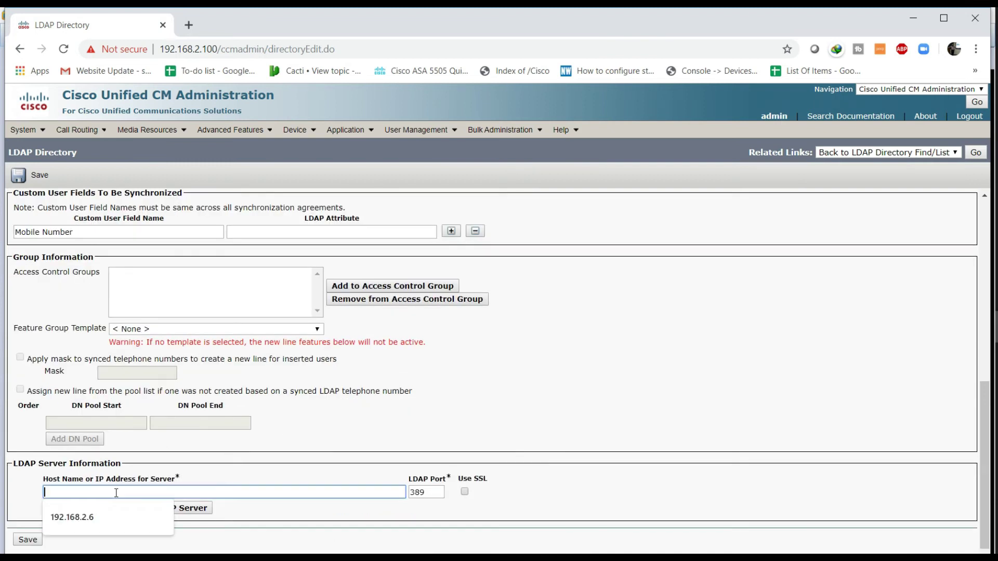
text(192.168.2.6)
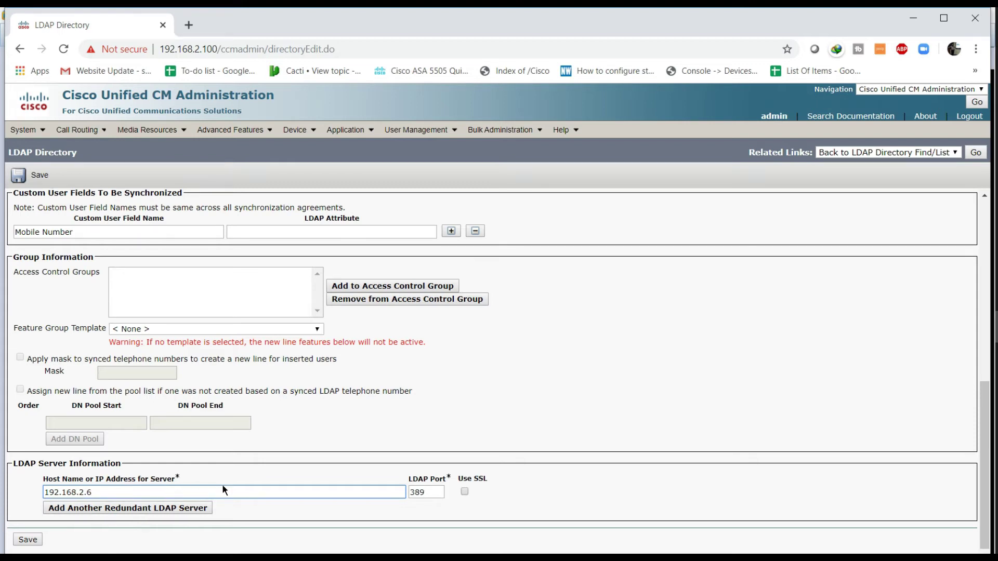
scroll(222, 484, down, 1)
click(40, 526)
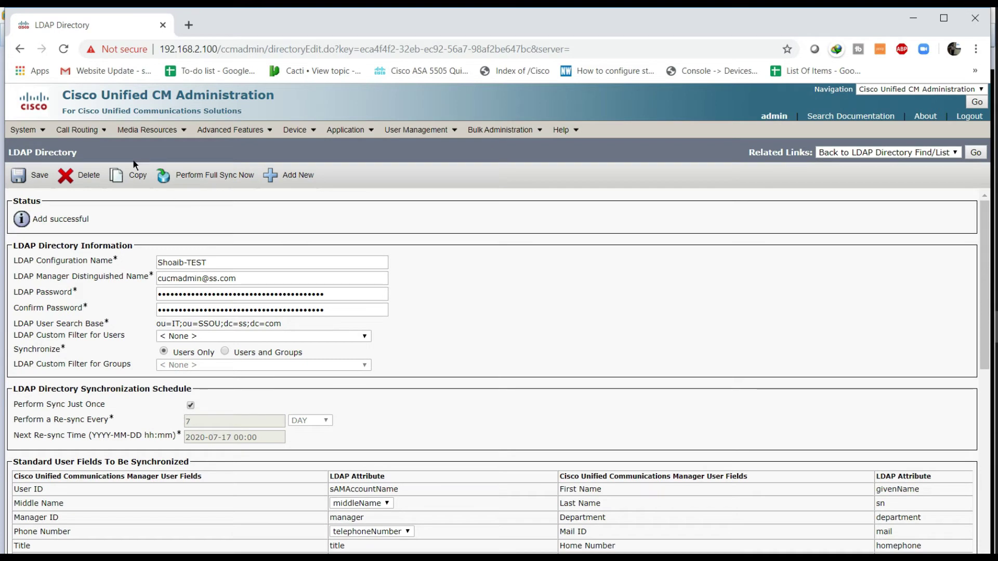
mouse_move(23, 130)
mouse_move(88, 293)
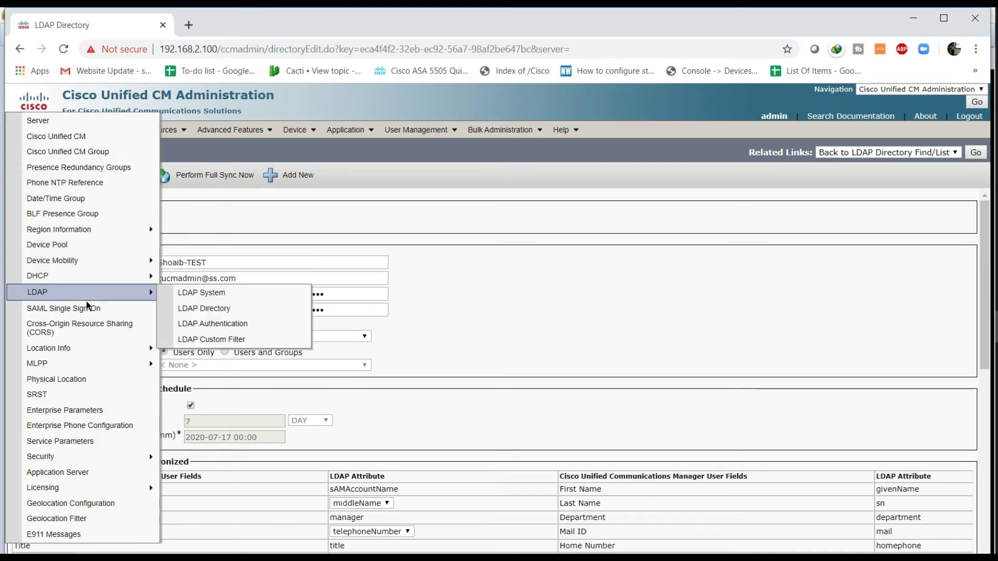
click(204, 311)
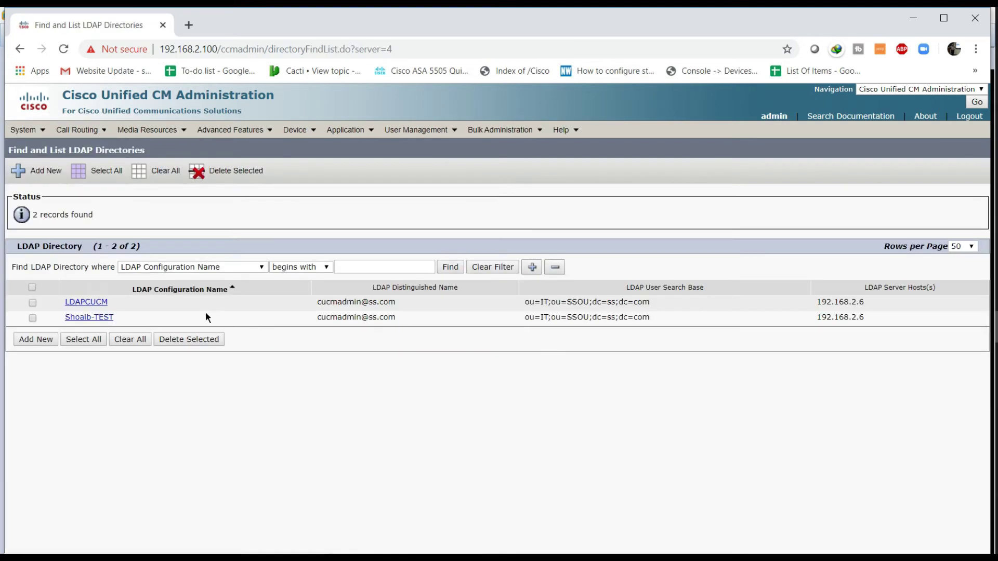
click(91, 323)
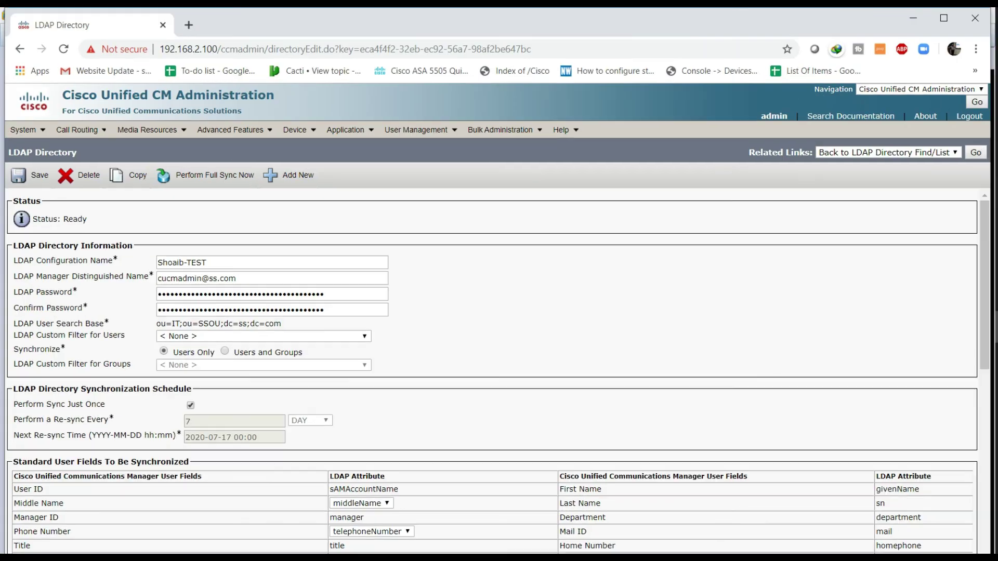
scroll(391, 387, down, 7)
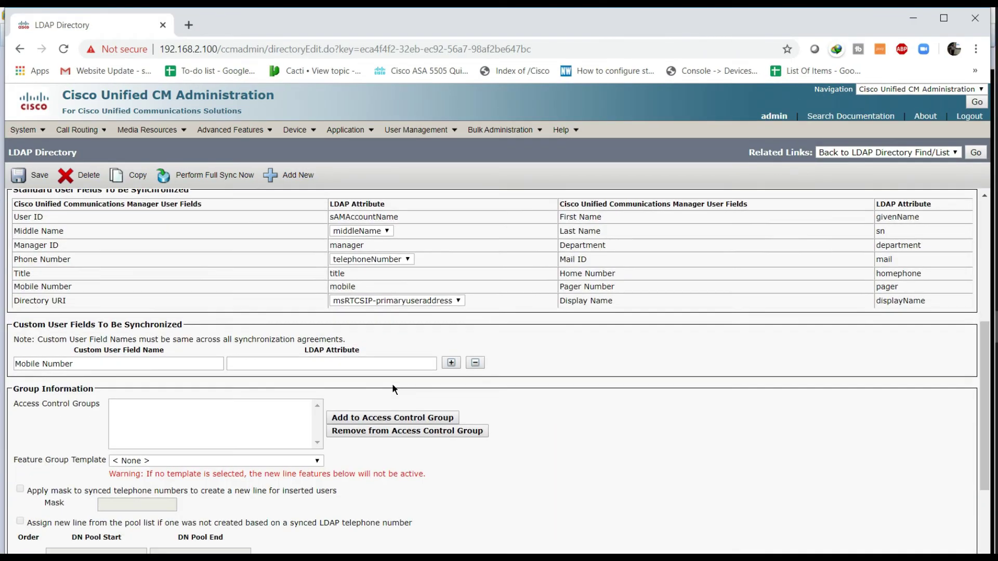
scroll(366, 420, down, 1)
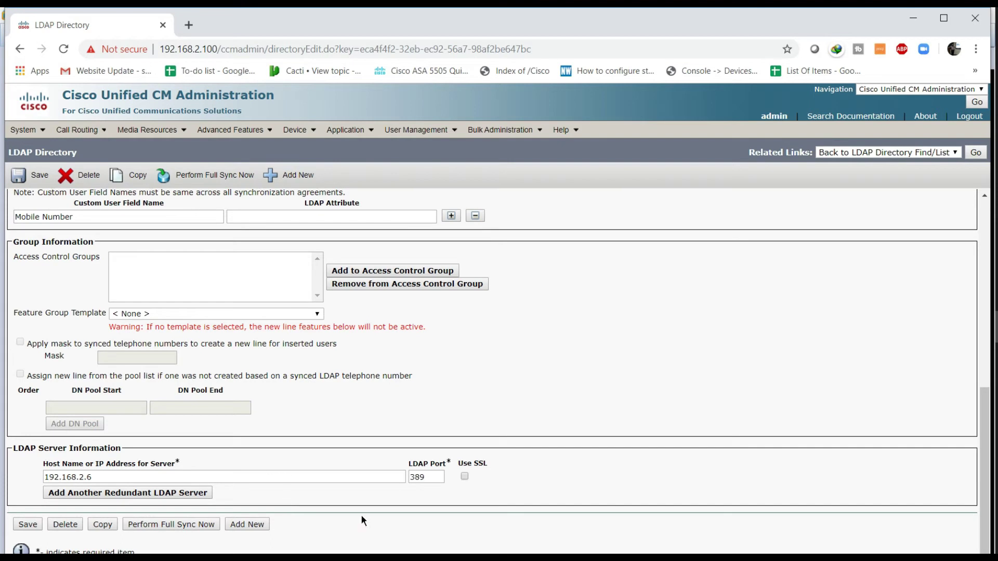
mouse_move(996, 296)
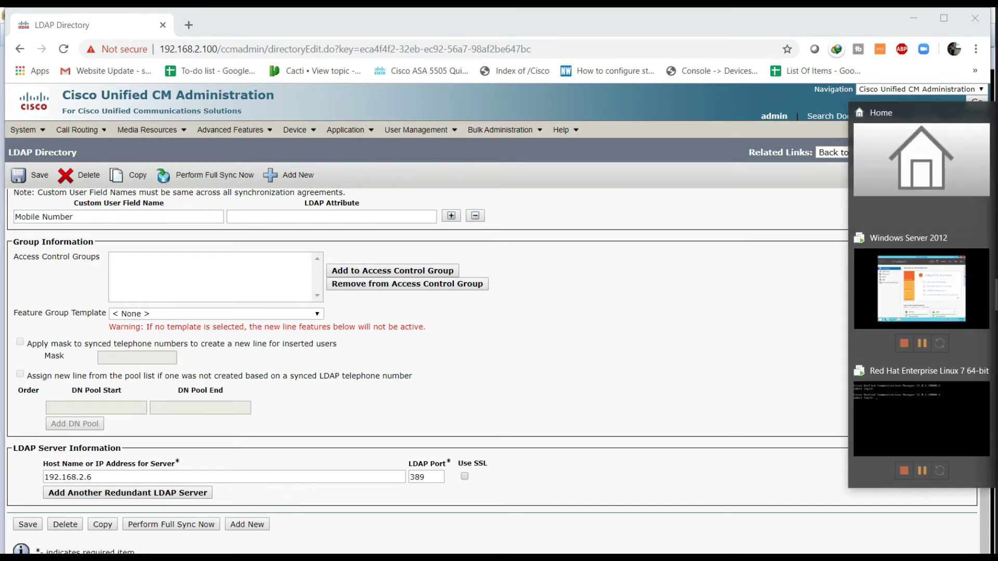
Step: Relaunch Active Directory Users and Computers from Server Manager Tools and open SSOU's empty IT unit
click(921, 289)
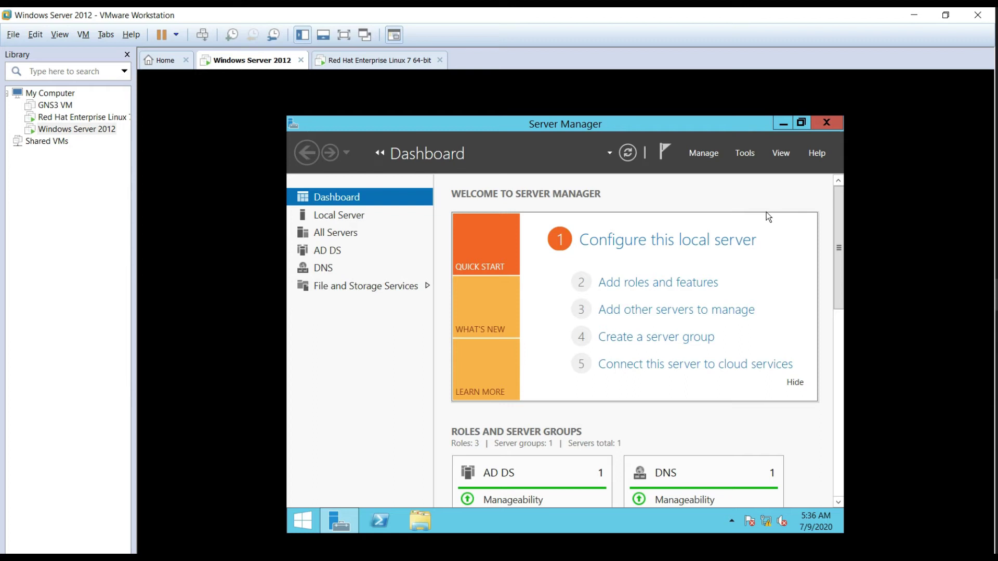
click(783, 156)
click(744, 159)
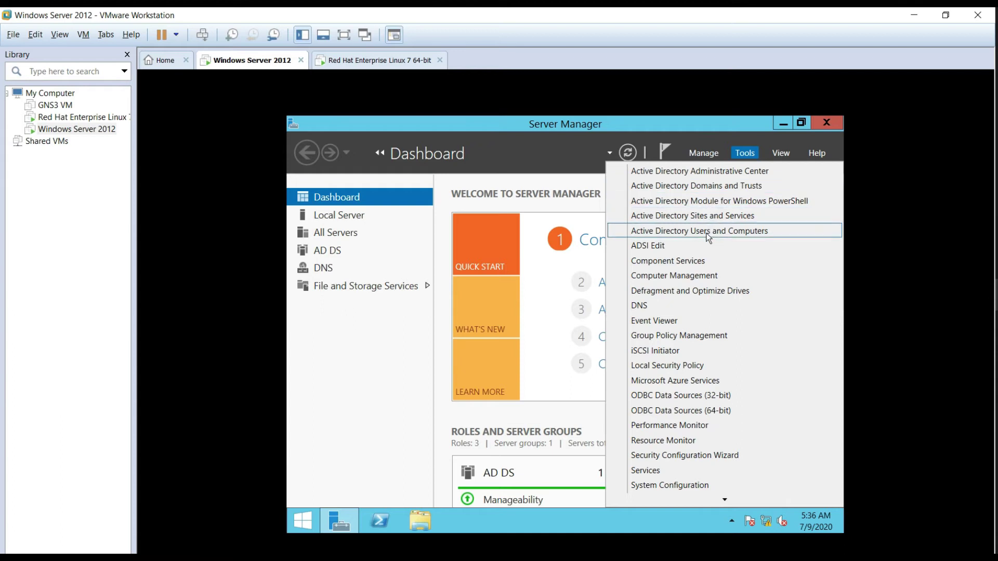
click(710, 231)
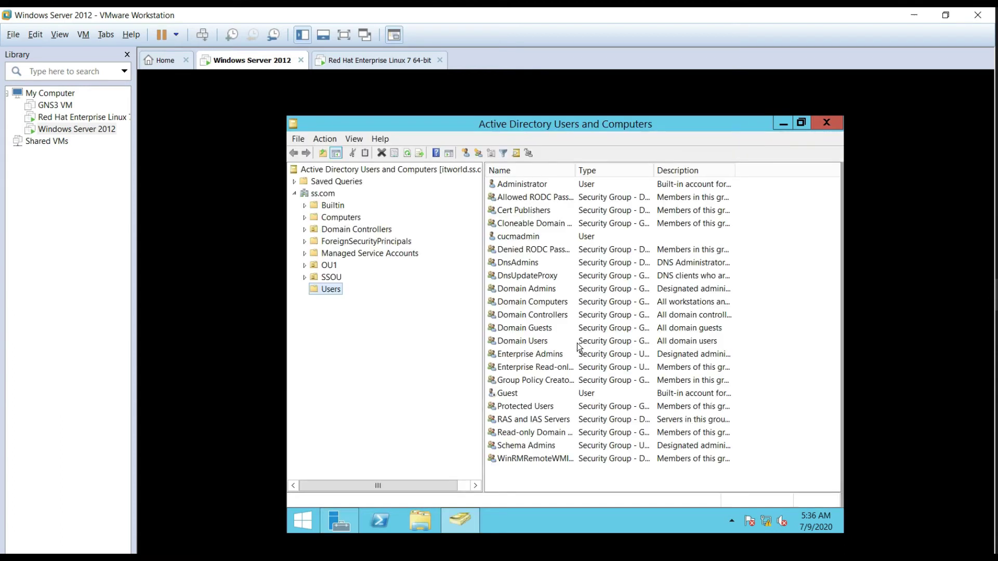
click(322, 266)
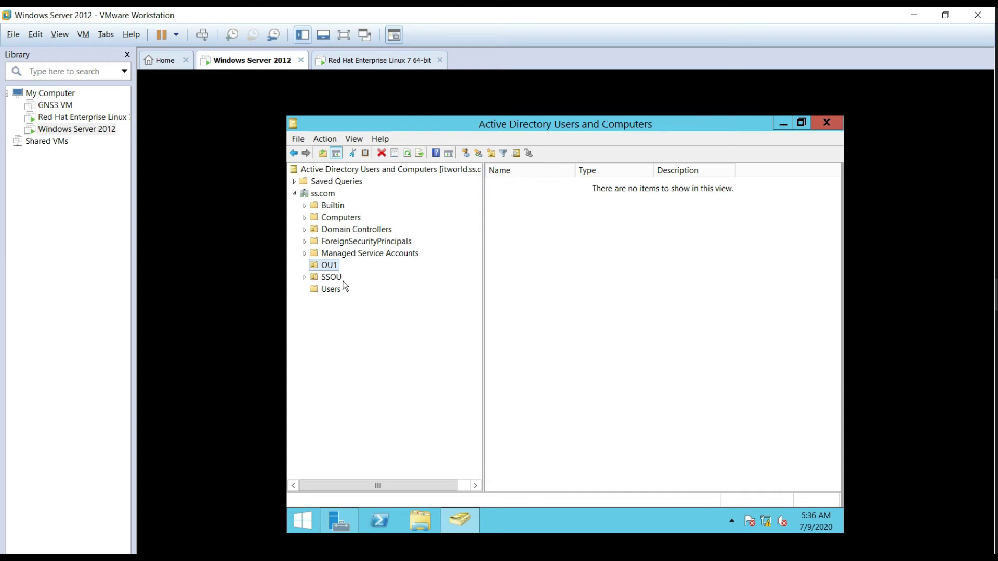
click(337, 278)
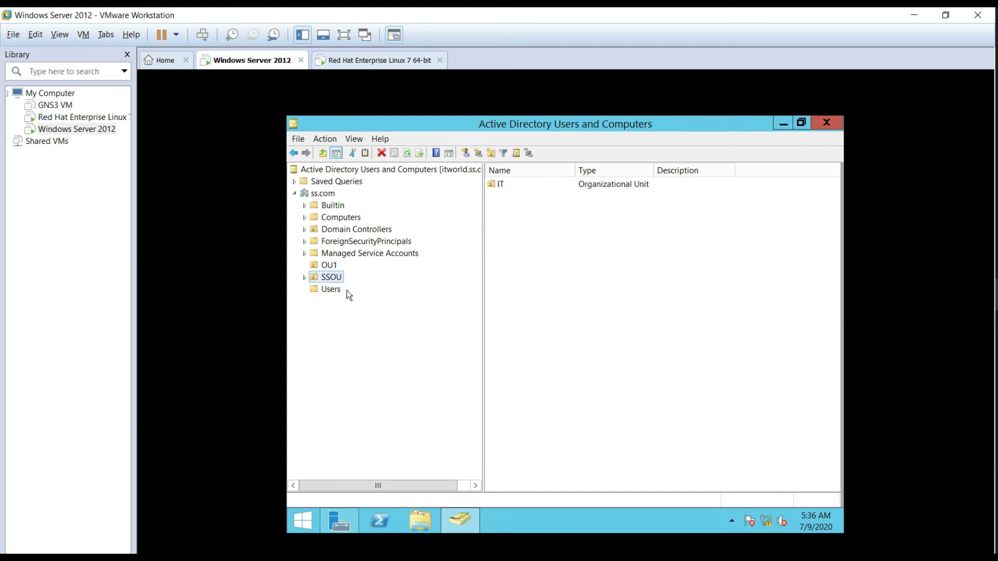
double_click(510, 186)
right_click(524, 213)
mouse_move(581, 262)
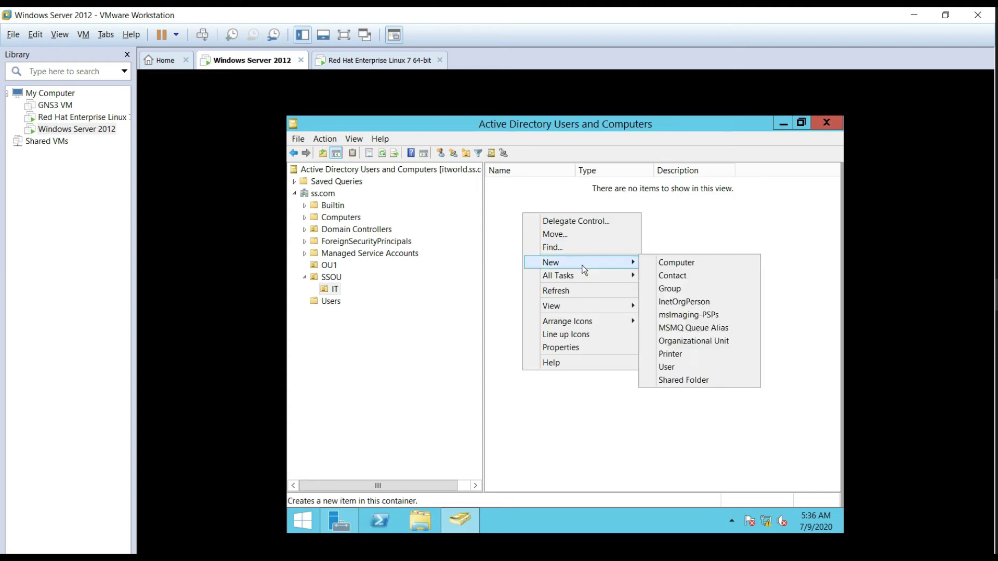
Step: Start a new user in IT named ZOOM1 TV with logon name ZOOM1
click(681, 368)
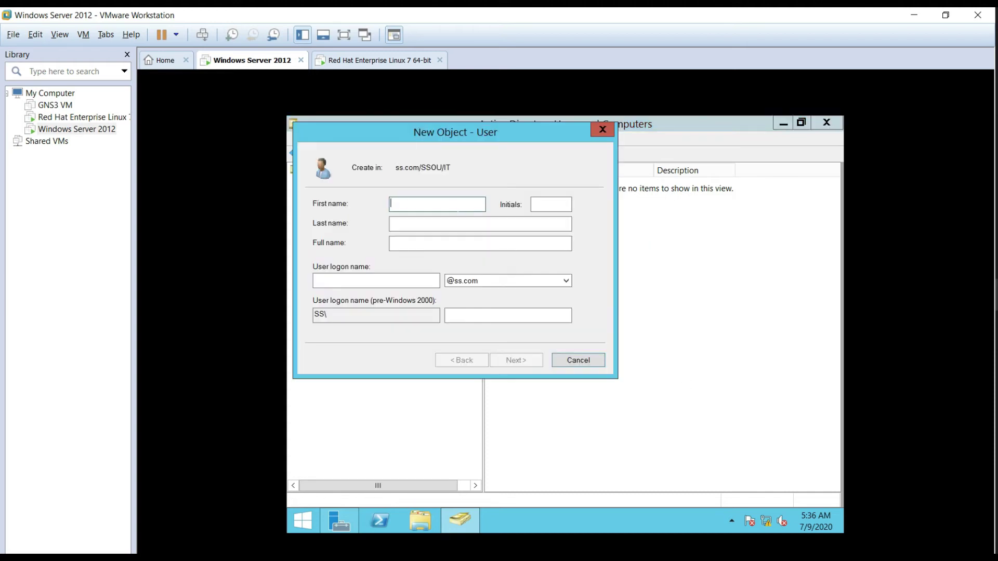
text(ZOOM1)
key(Tab)
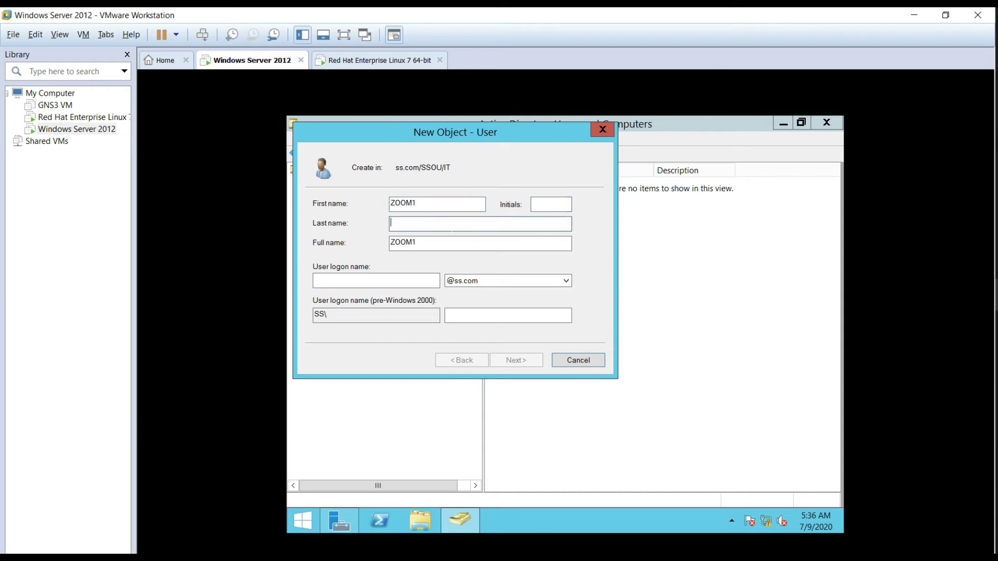
text(TV)
click(414, 280)
text(ZOOM)
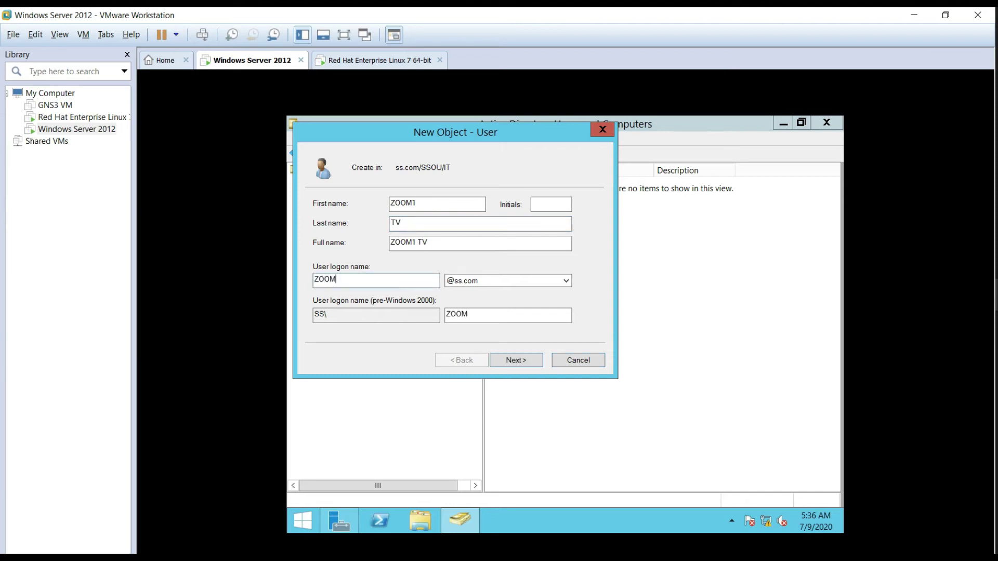
text(1)
Step: Give ZOOM1 a non-changeable, never-expiring password and finish creating the account
click(520, 366)
click(386, 265)
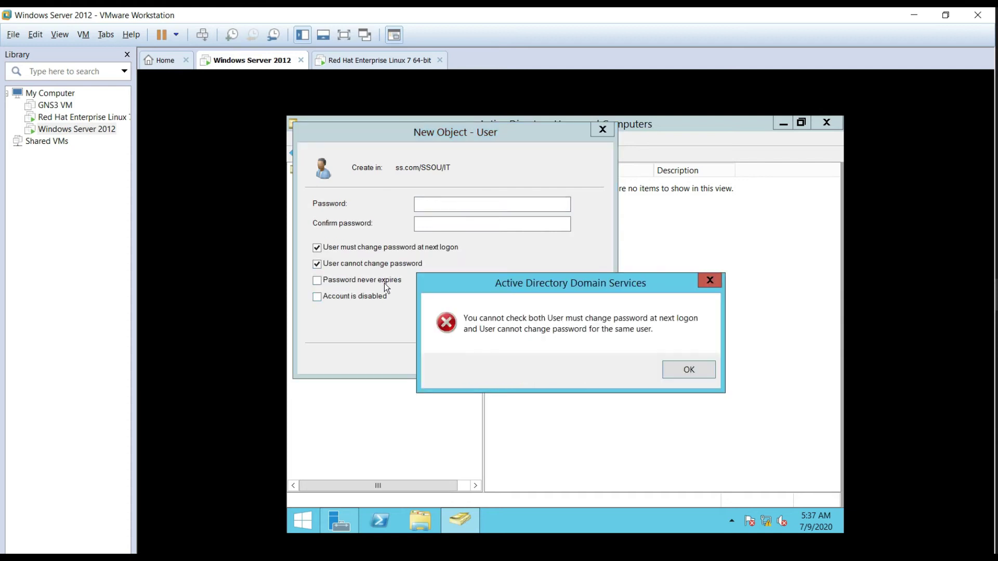
click(718, 280)
click(421, 252)
click(408, 264)
click(379, 281)
click(492, 204)
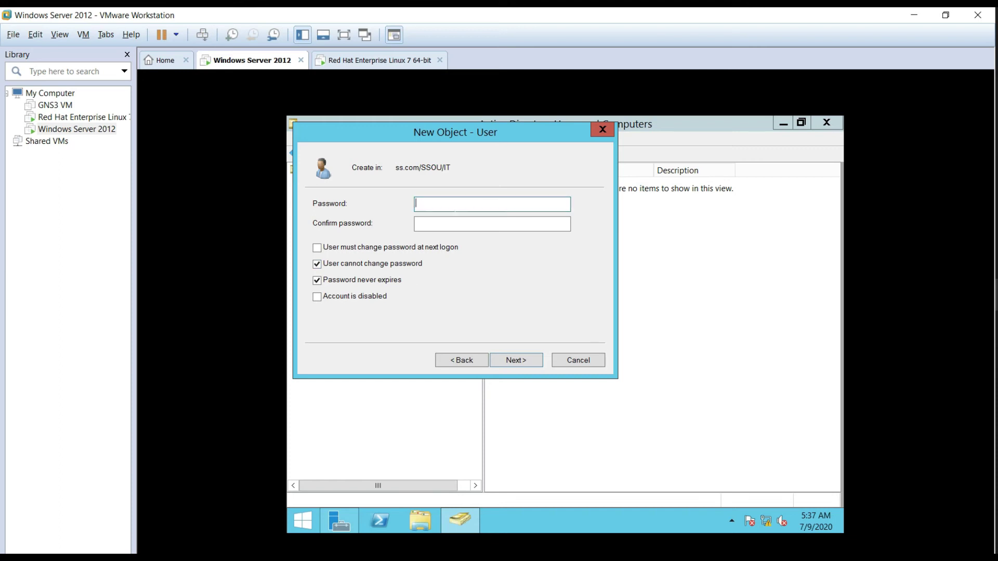
text(•••••••••)
key(Tab)
text(•••••••••)
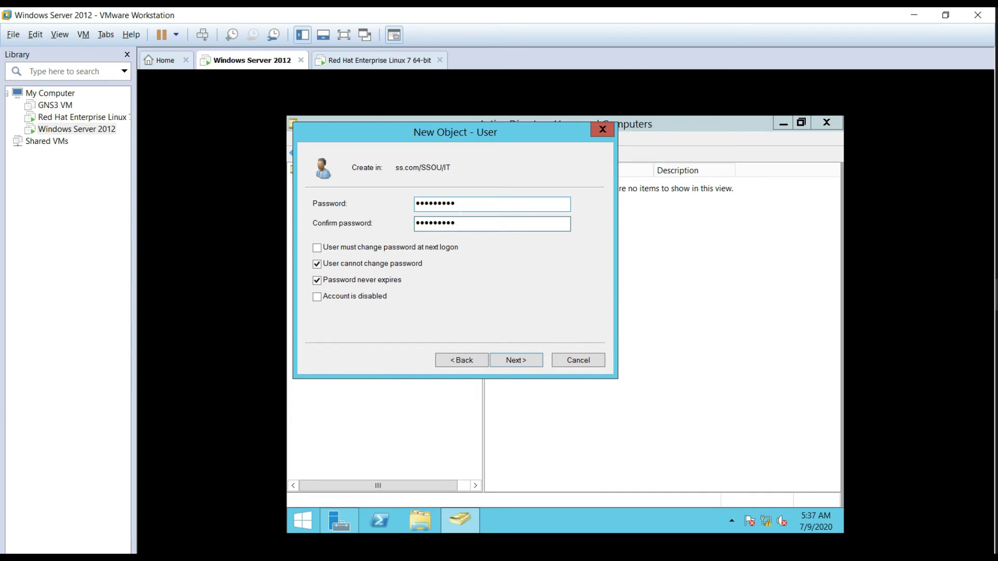
click(513, 365)
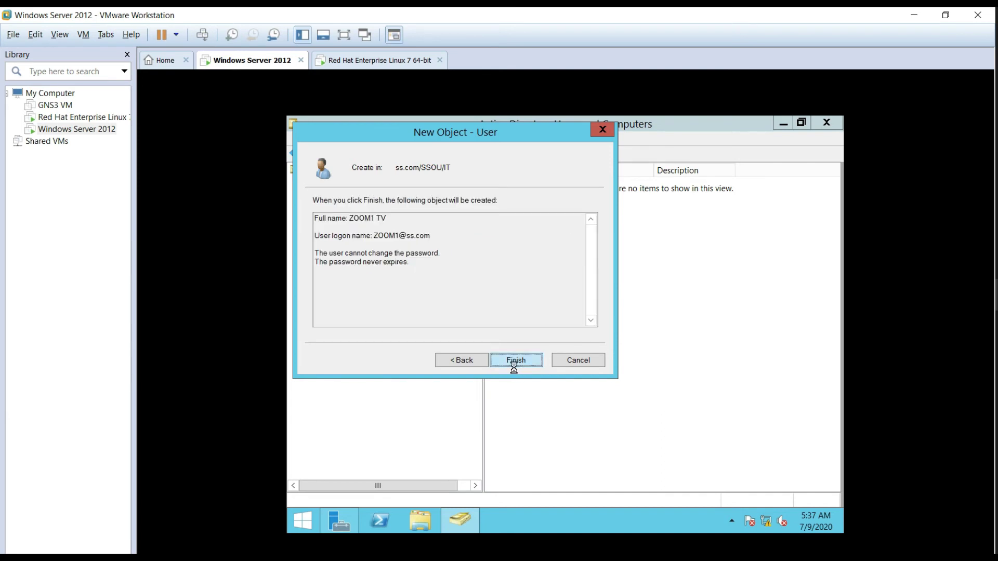
click(514, 364)
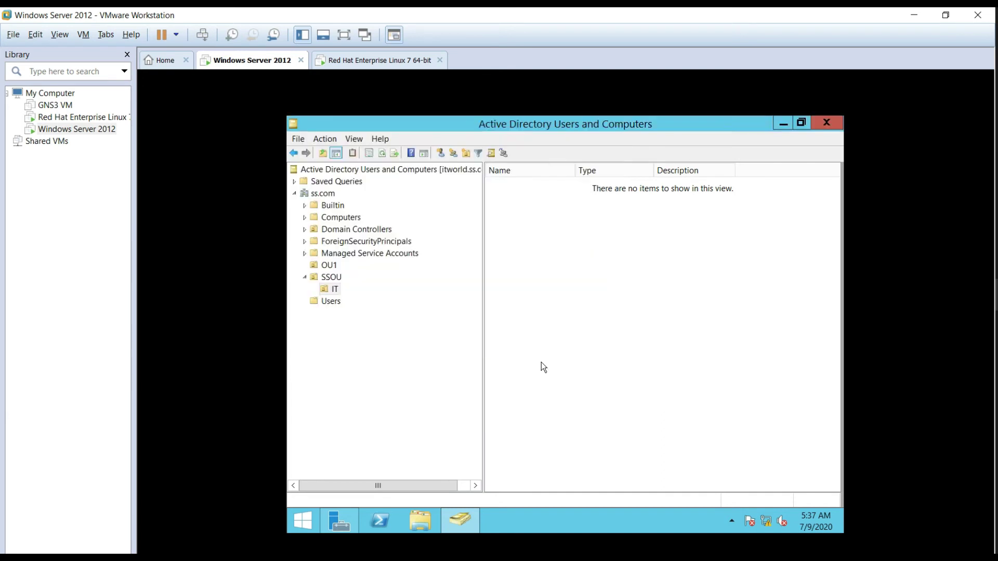
right_click(528, 217)
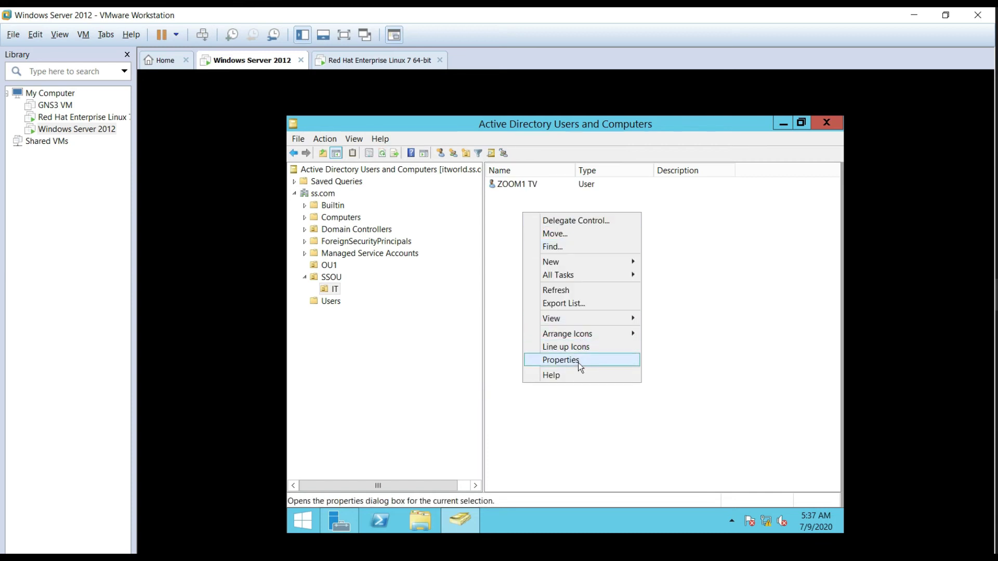
Step: Start a new user in the IT unit with first name ITWORLD, last name SS and a logon name
mouse_move(572, 266)
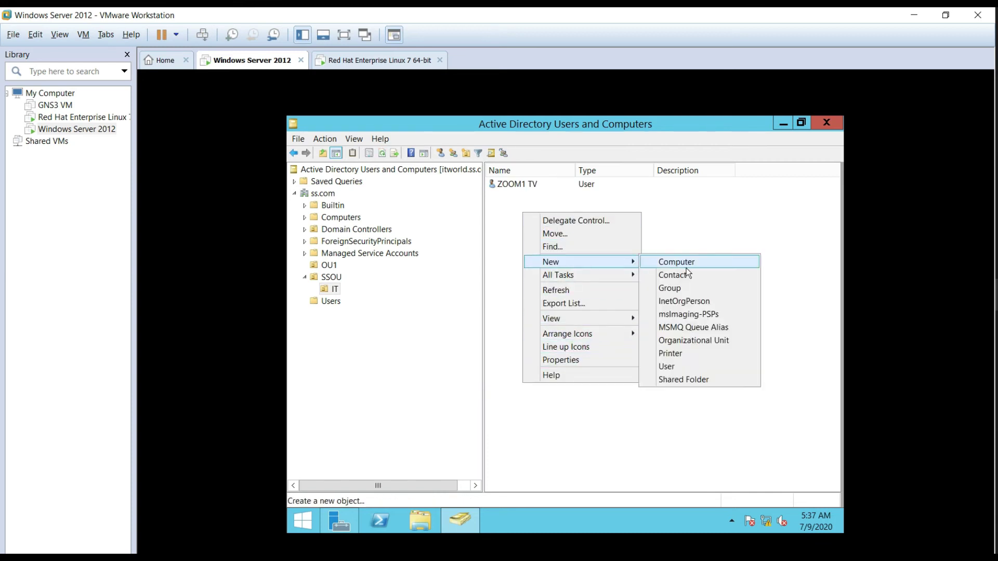
click(685, 366)
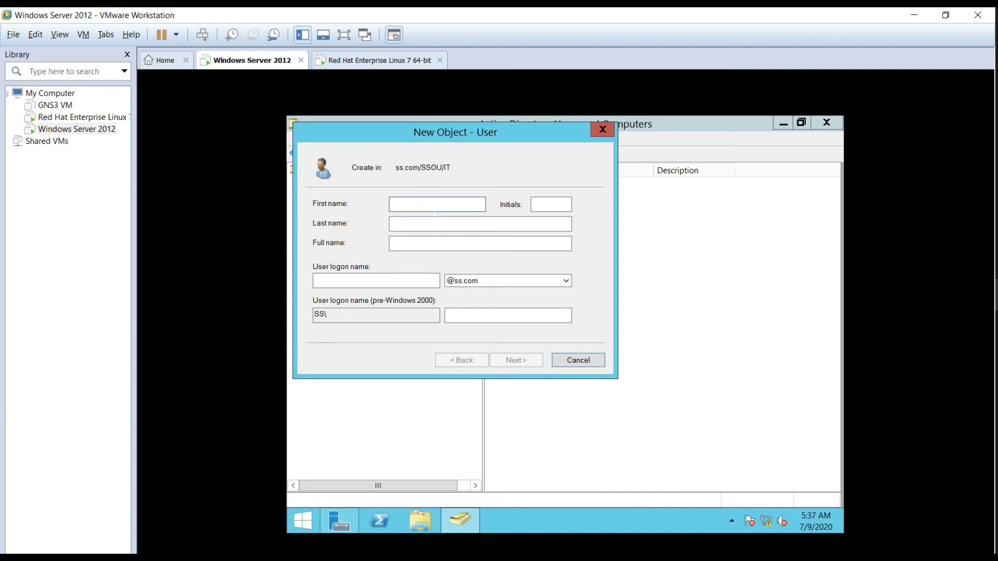
text(ITWORLD)
click(464, 224)
text(SS)
click(402, 281)
text(ITWORLD)
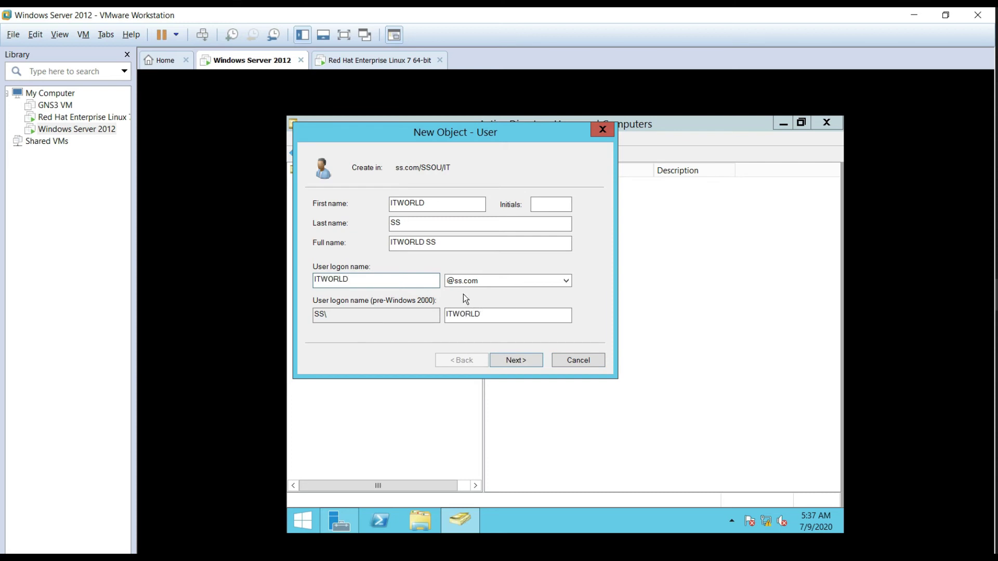
click(511, 360)
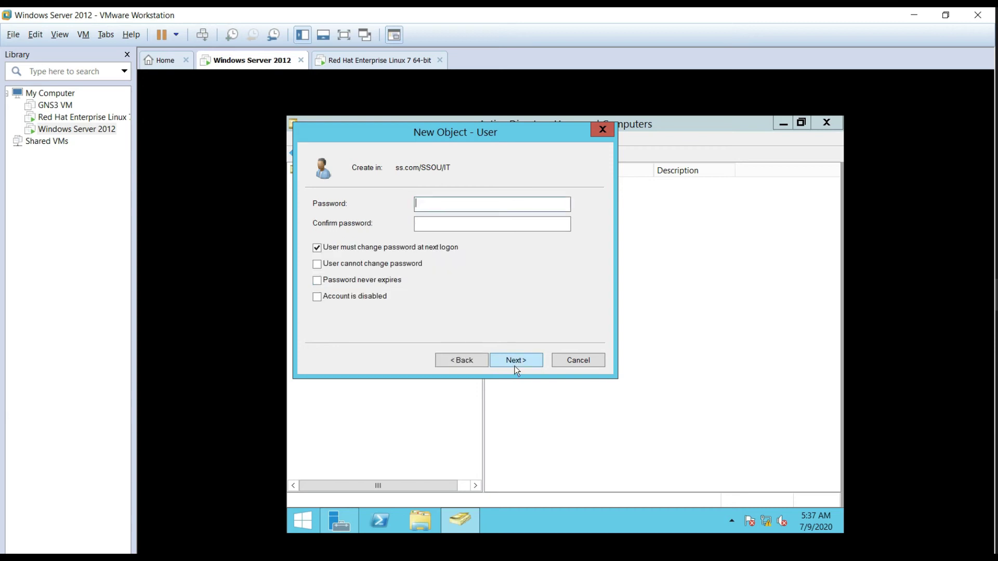
Step: Set a password that cannot be changed and never expires, then finish creating ITWORLD SS
click(411, 254)
click(400, 266)
click(392, 282)
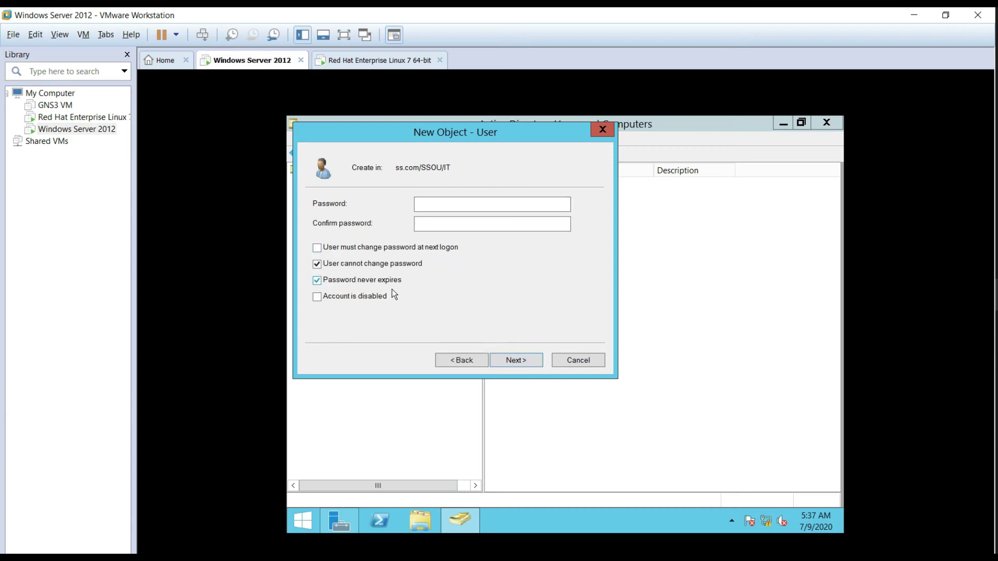
click(450, 203)
text(*********)
key(Tab)
text(*********)
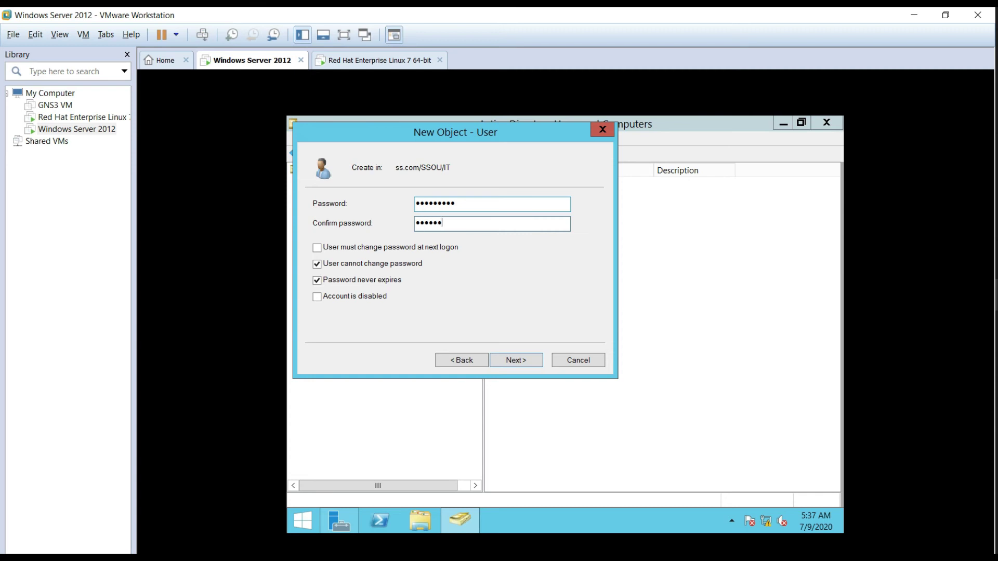
click(520, 361)
click(522, 362)
right_click(531, 248)
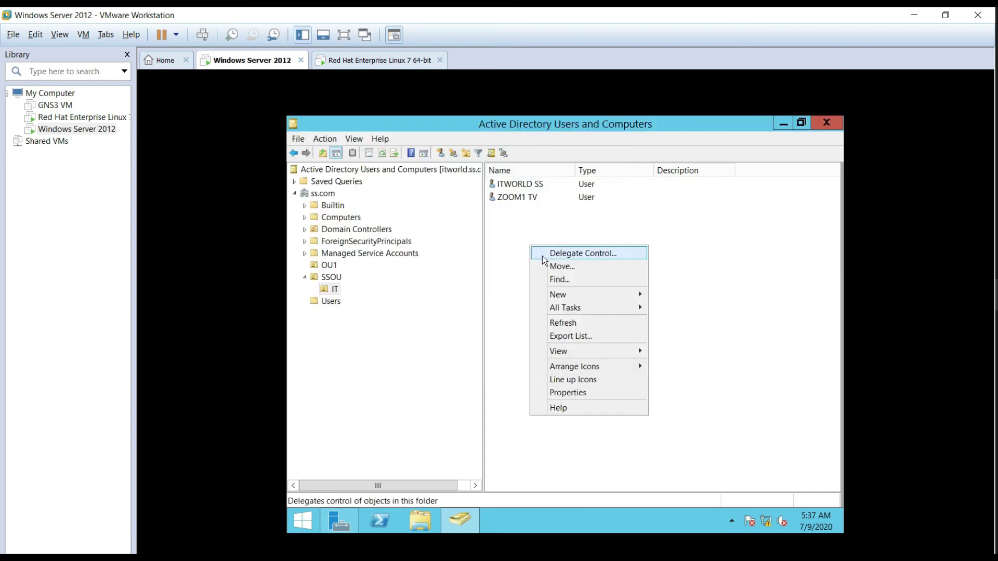
Step: Refresh the IT unit's user list, then list all end users in CUCM
click(585, 325)
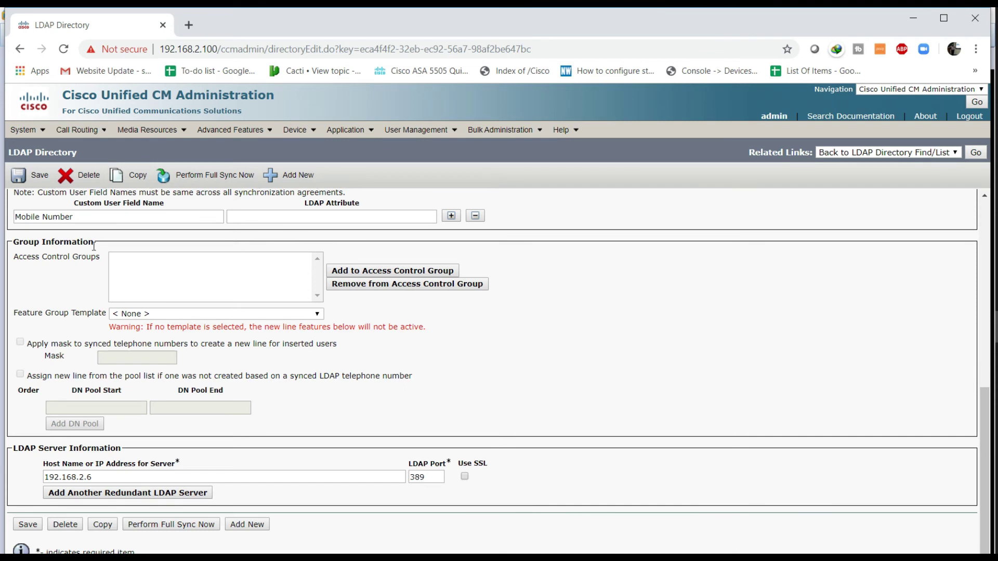
mouse_move(405, 133)
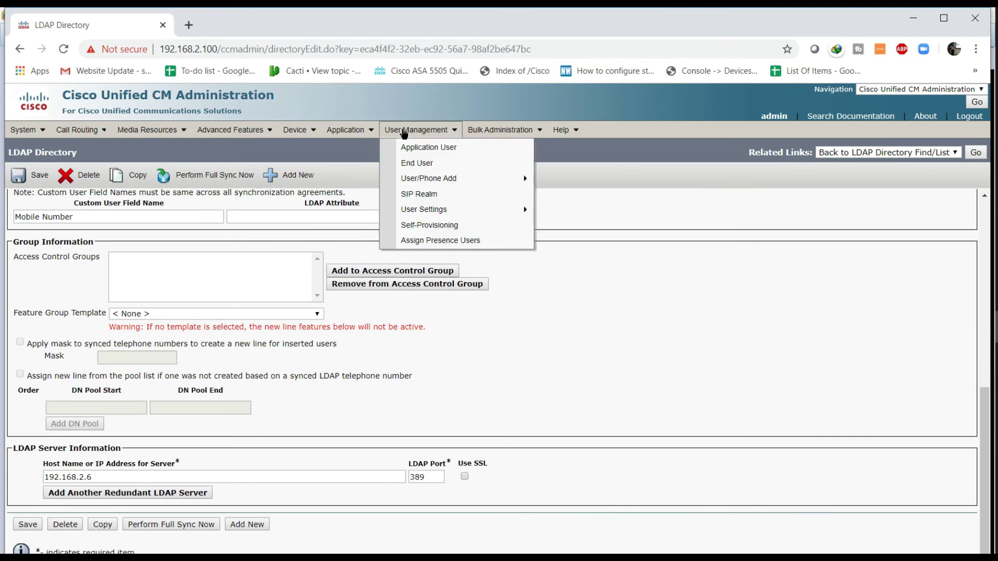
click(410, 162)
click(392, 225)
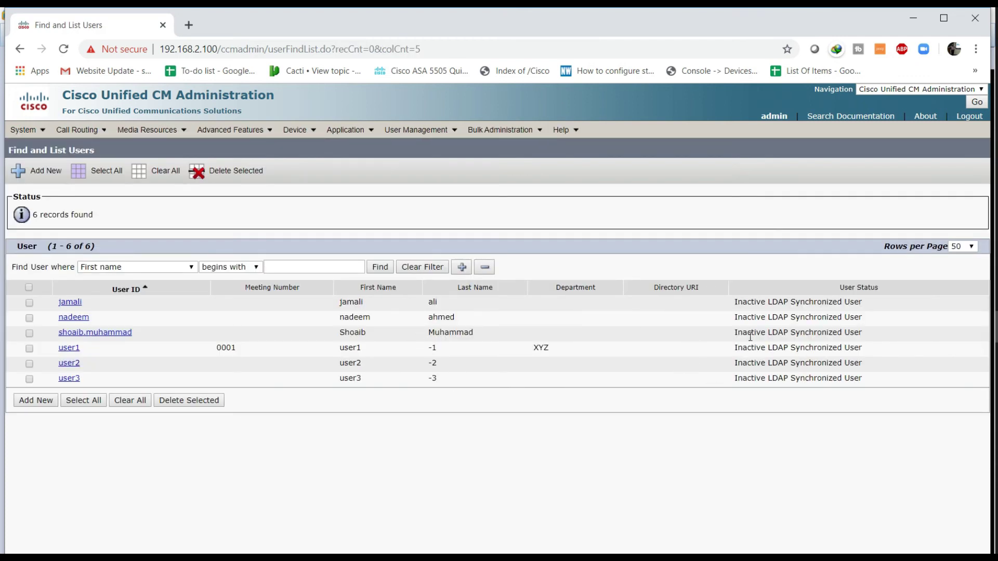
Step: Highlight the Inactive LDAP Synchronized status of the six listed users
drag(734, 302, 877, 385)
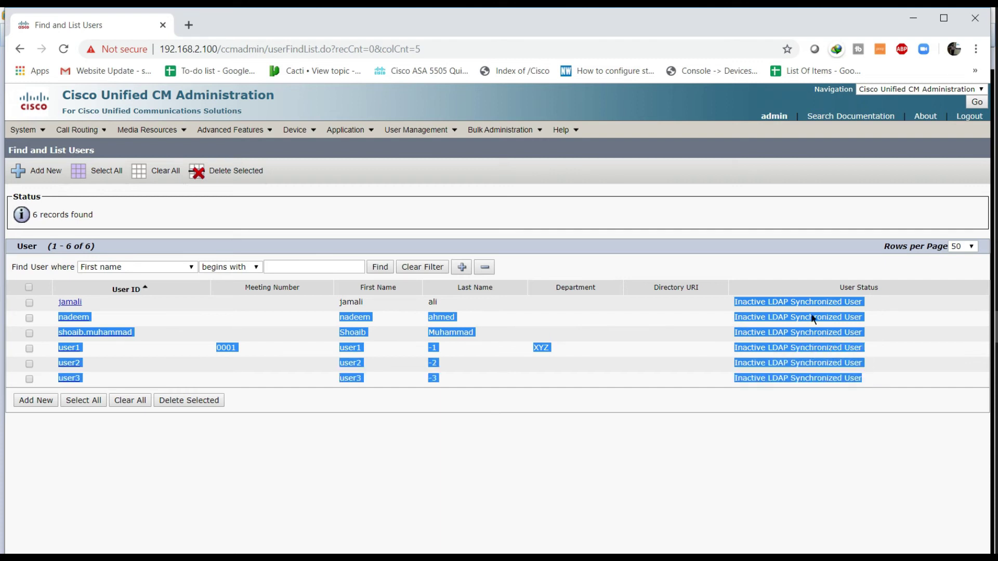
click(710, 336)
drag(737, 302, 862, 379)
click(303, 331)
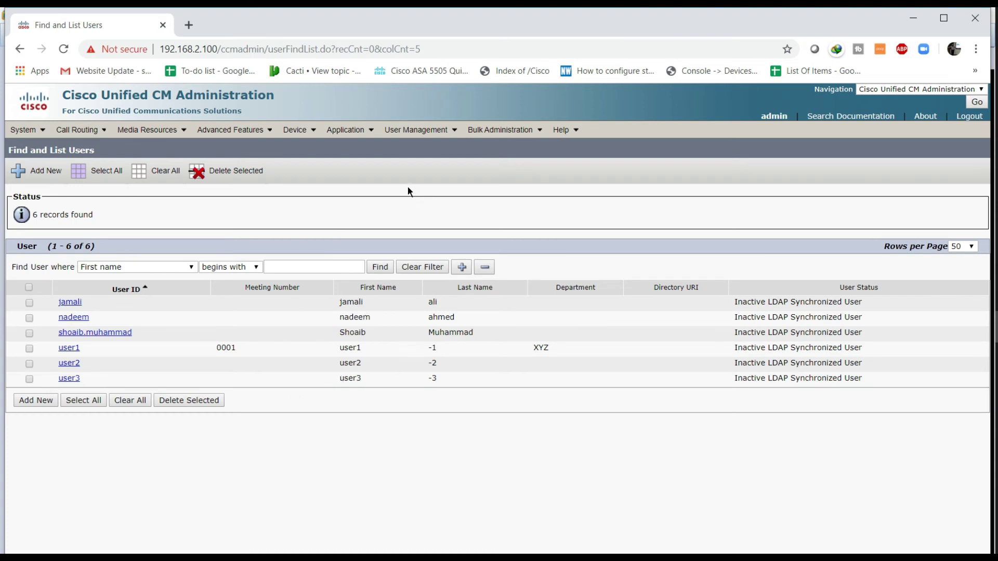
Step: Open the saved LDAP directory and save its configuration
mouse_move(29, 130)
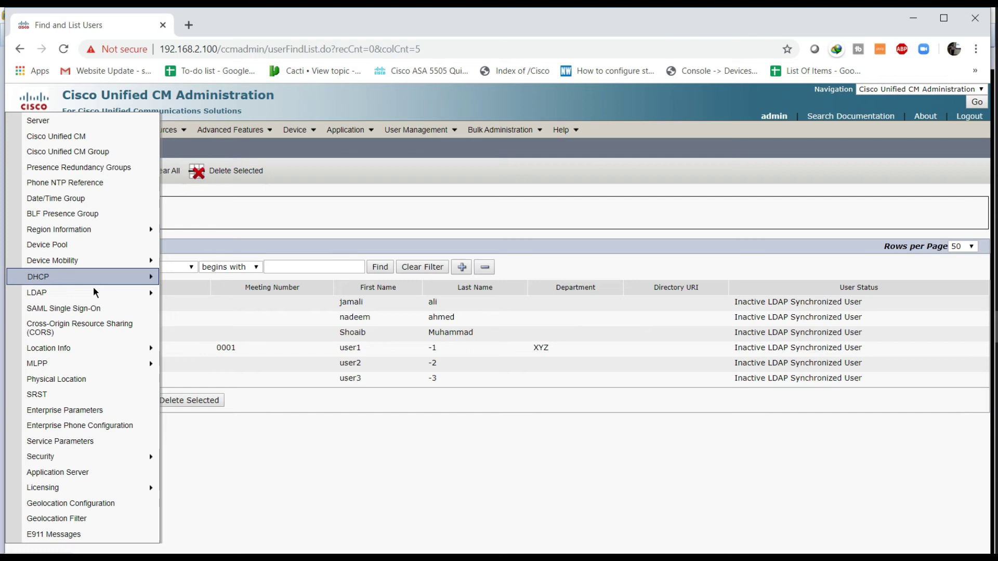
mouse_move(96, 292)
click(204, 311)
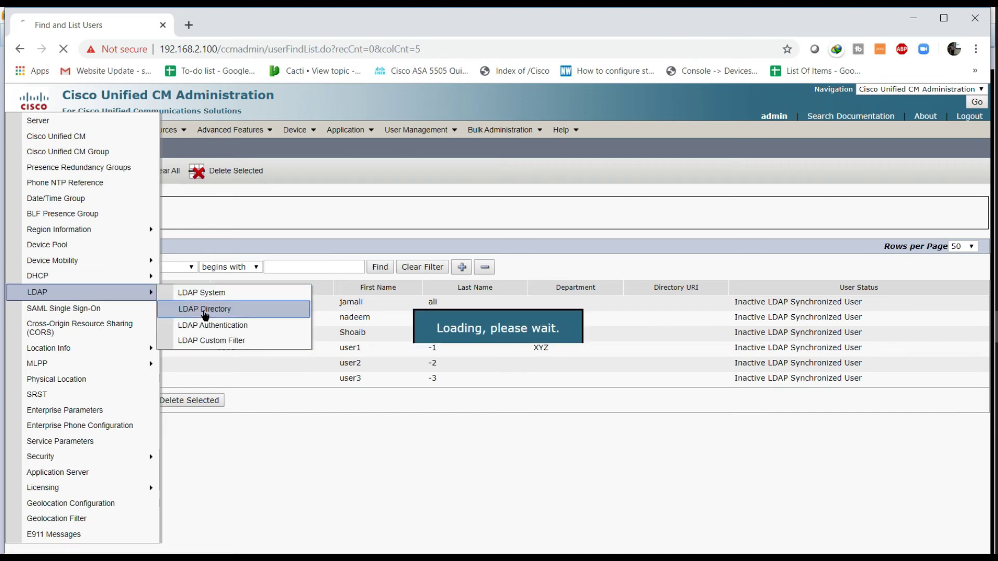
click(110, 323)
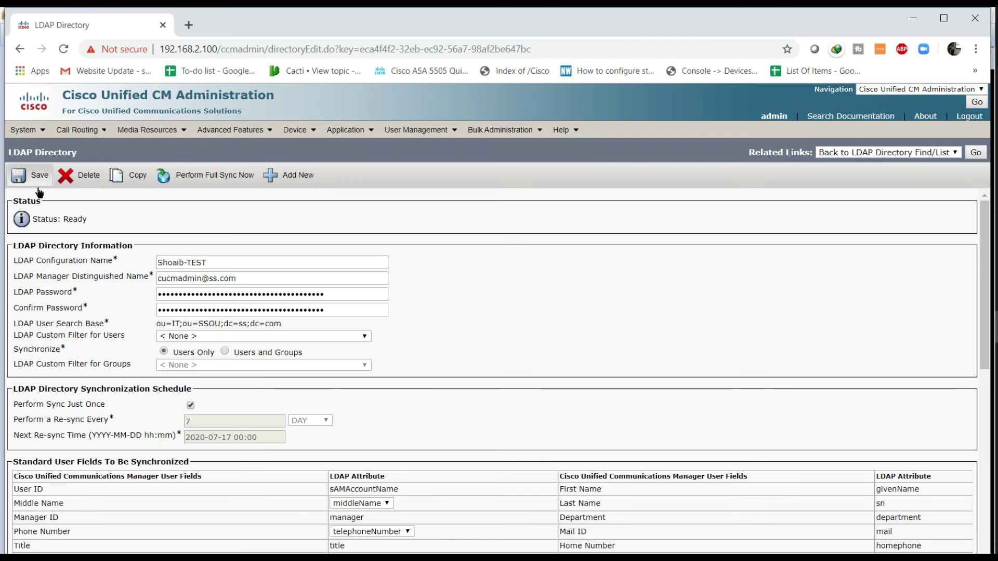
click(37, 185)
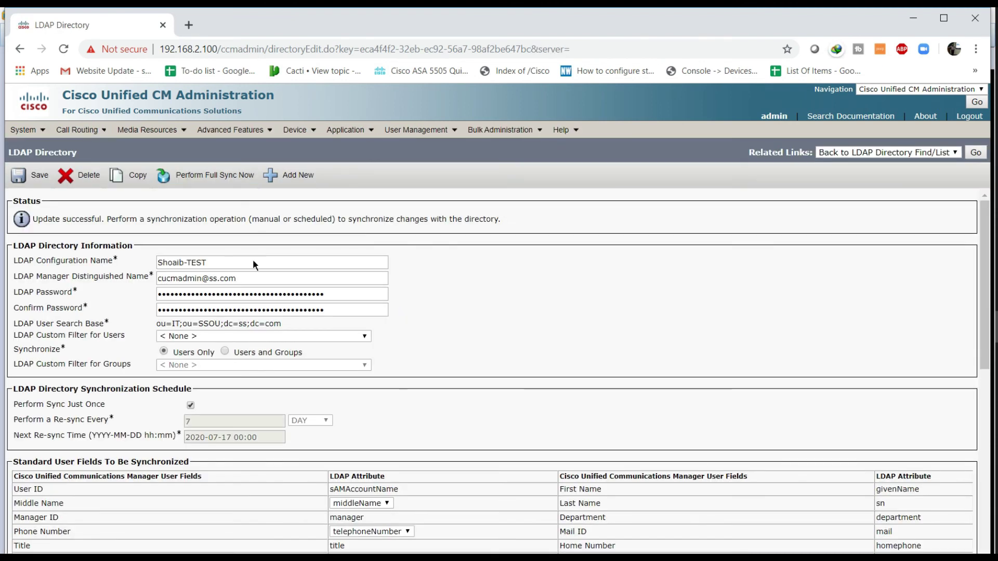
Step: Run and confirm a full sync, then highlight the 'Sync initiated' status message
click(207, 182)
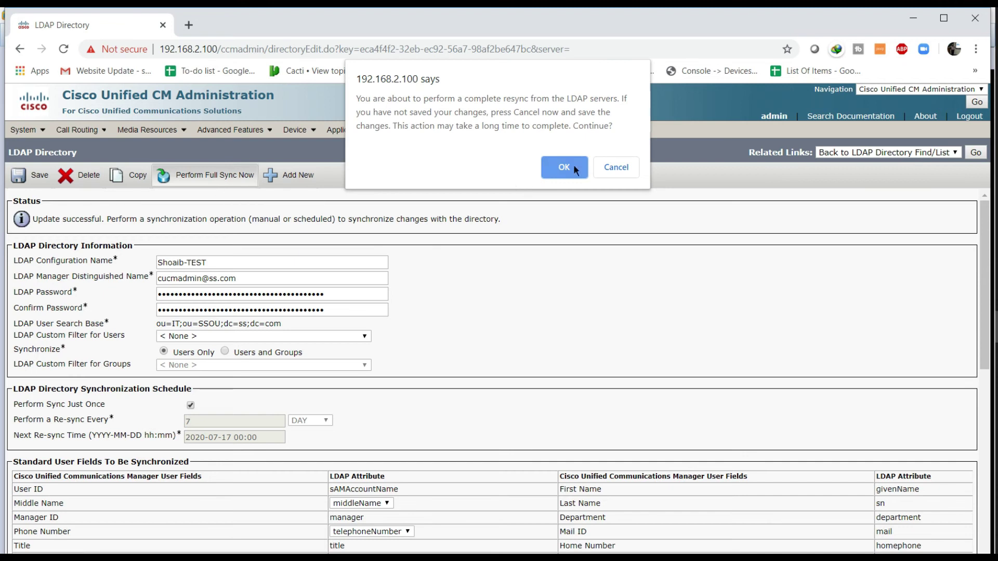
click(563, 178)
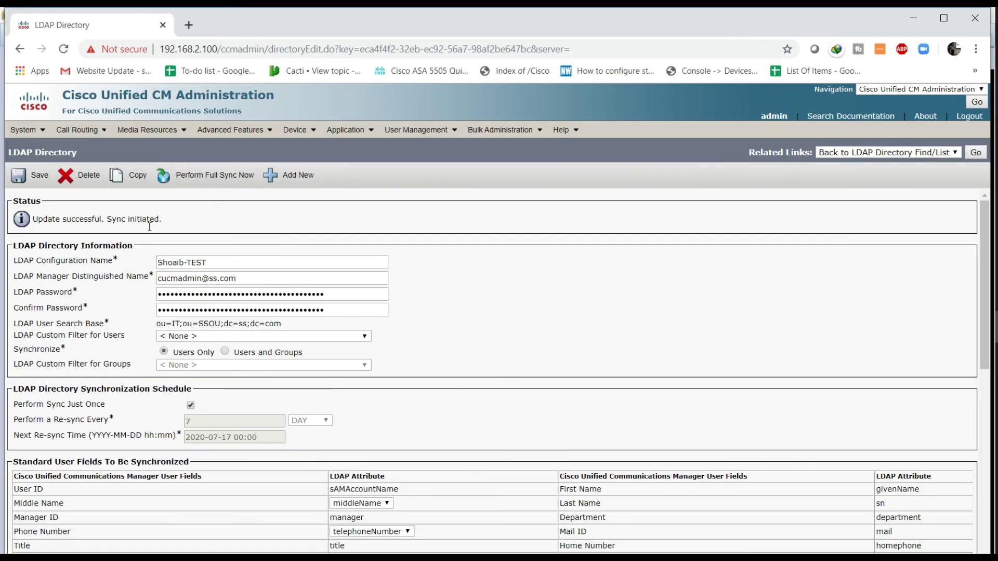
drag(46, 222, 155, 229)
double_click(110, 222)
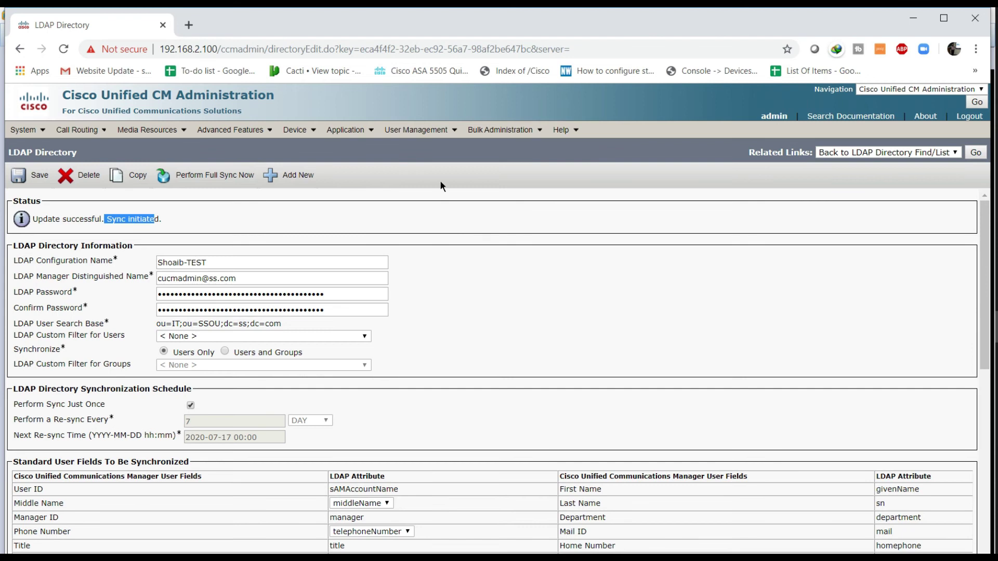
click(416, 130)
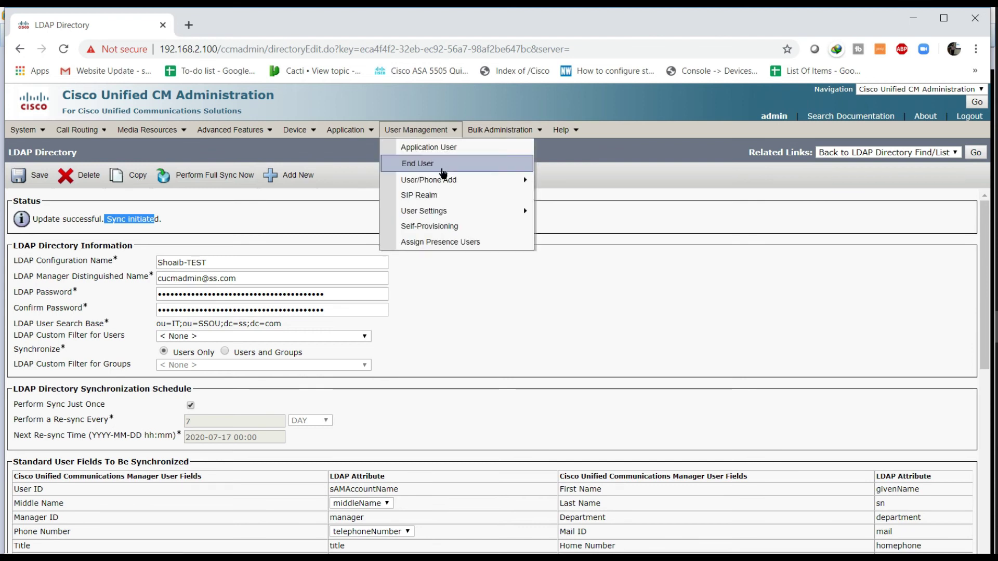
Step: List the 8 end users, highlight ZOOM1 TV and ITWORLD SS as active, and open zoom1's configuration
click(443, 172)
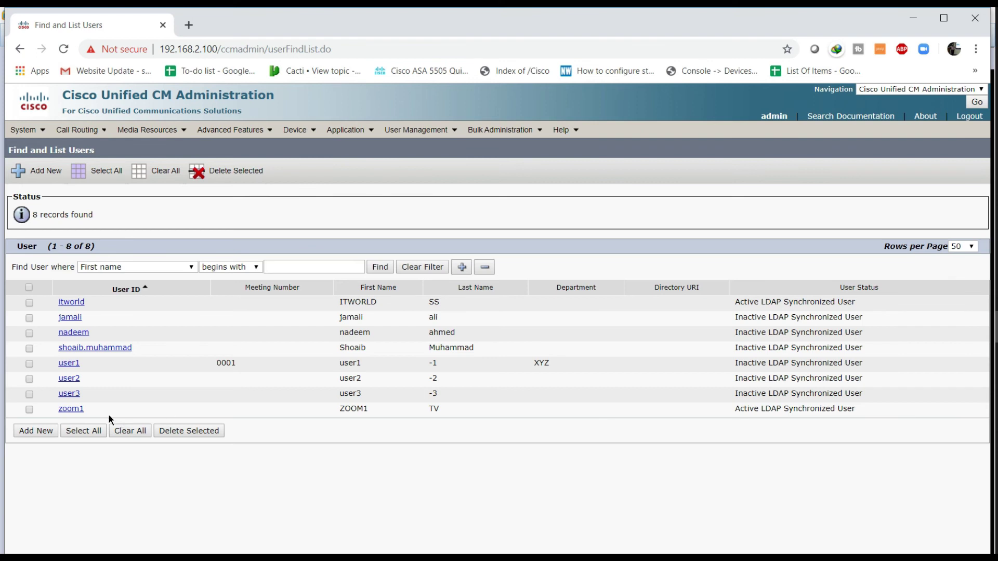
drag(103, 413, 61, 413)
drag(87, 304, 58, 304)
drag(735, 410, 854, 413)
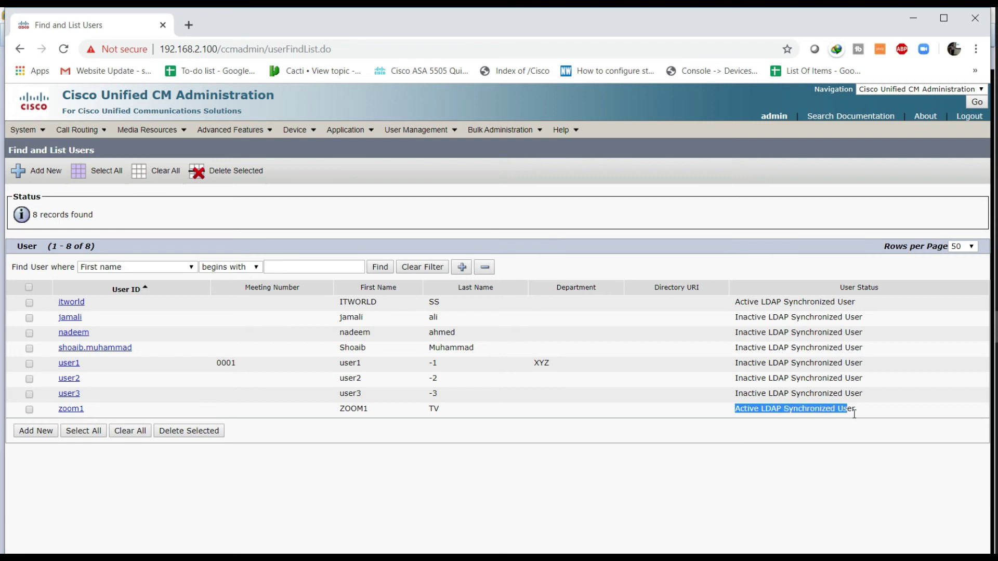
drag(867, 304, 736, 314)
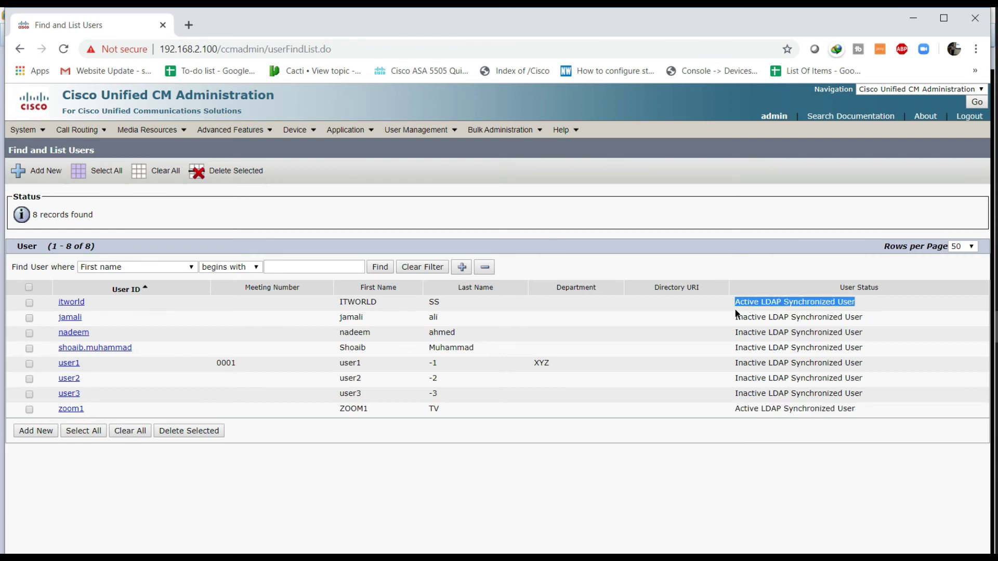
click(81, 412)
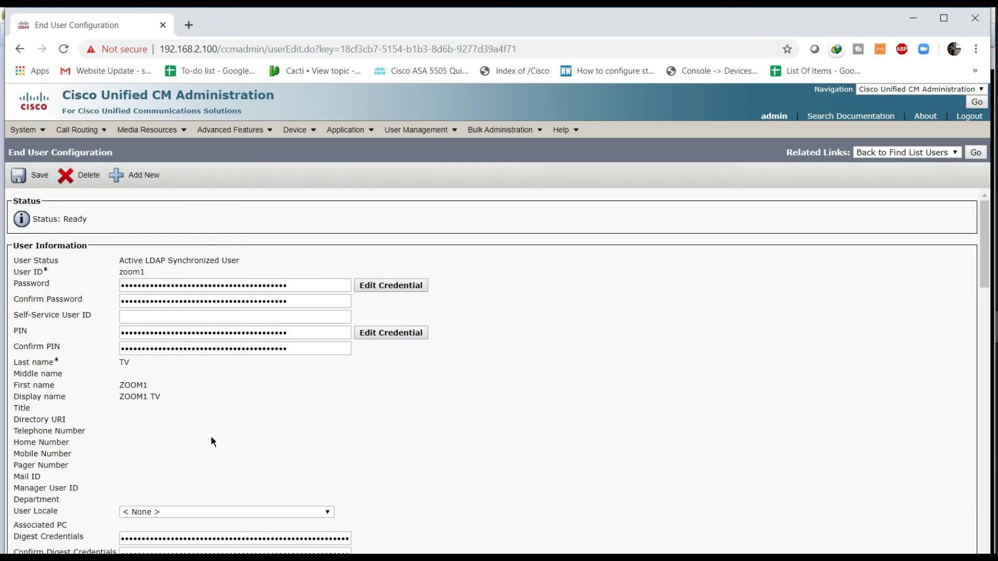
scroll(257, 407, down, 2)
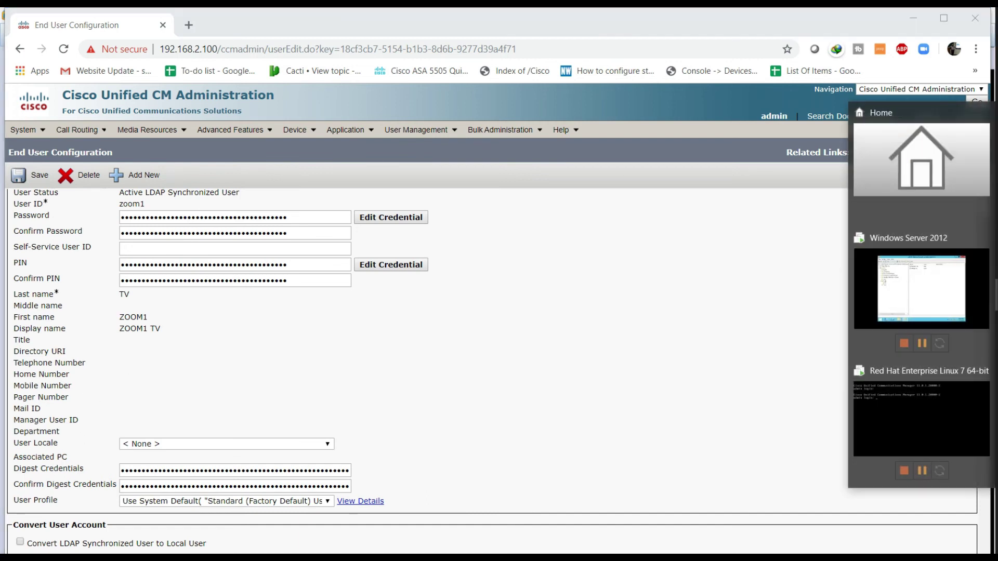
Step: Open ZOOM1 TV's properties and enter the user's e-mail address
click(961, 303)
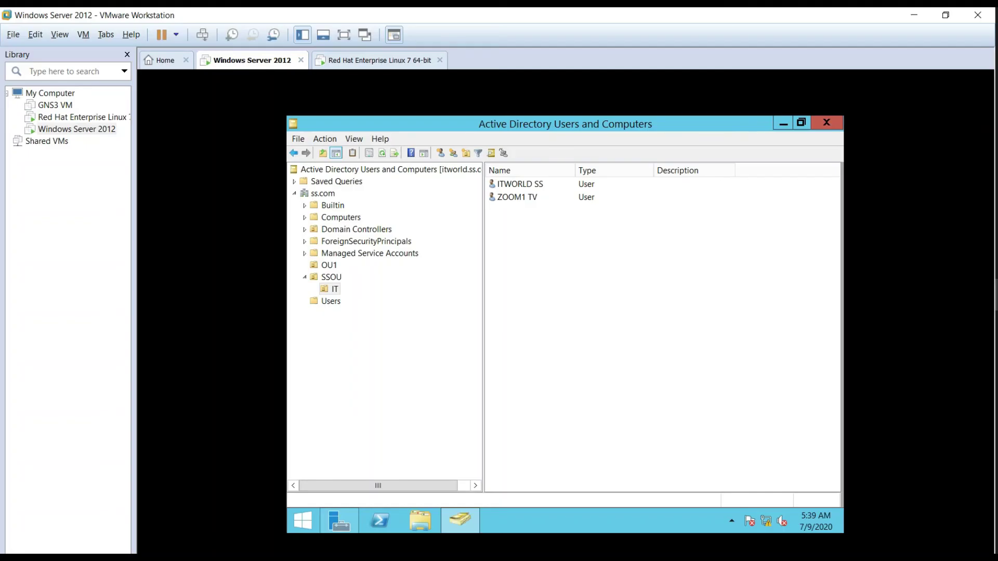
click(522, 202)
right_click(522, 204)
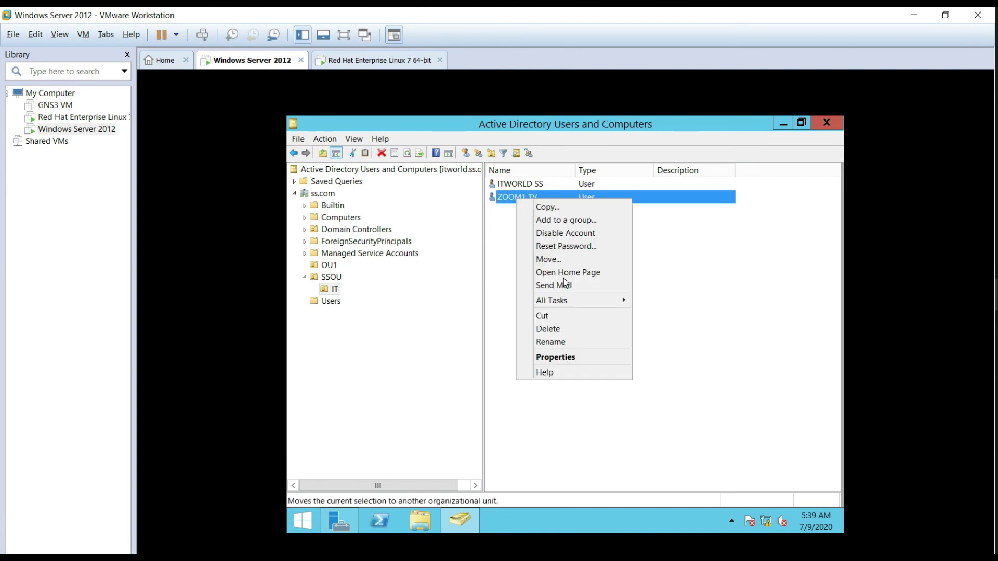
click(571, 356)
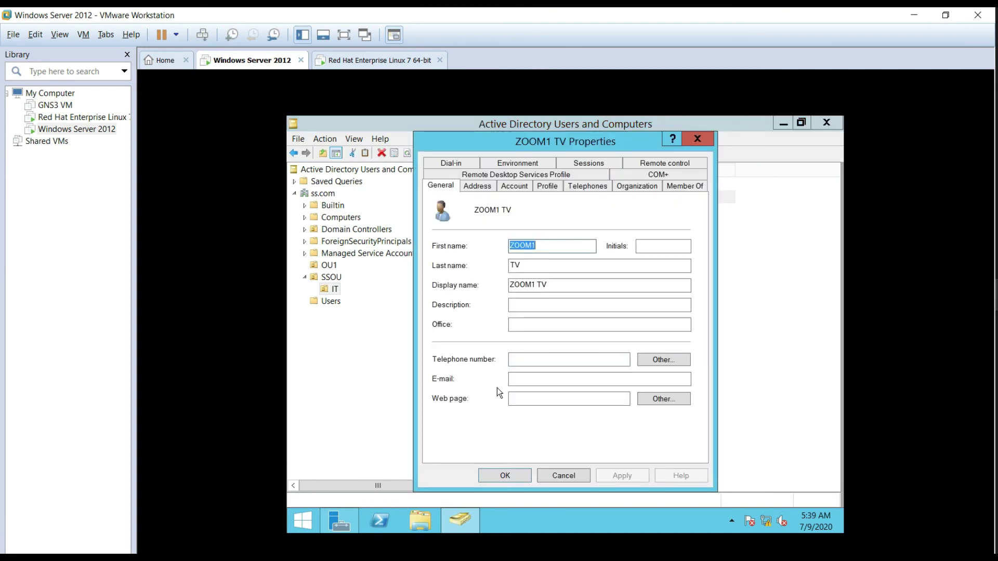
click(545, 380)
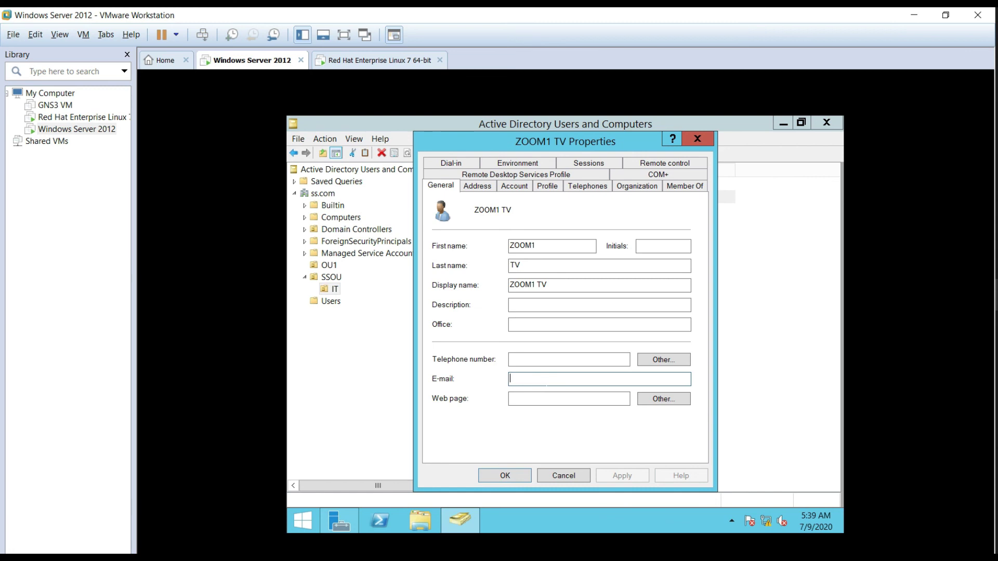
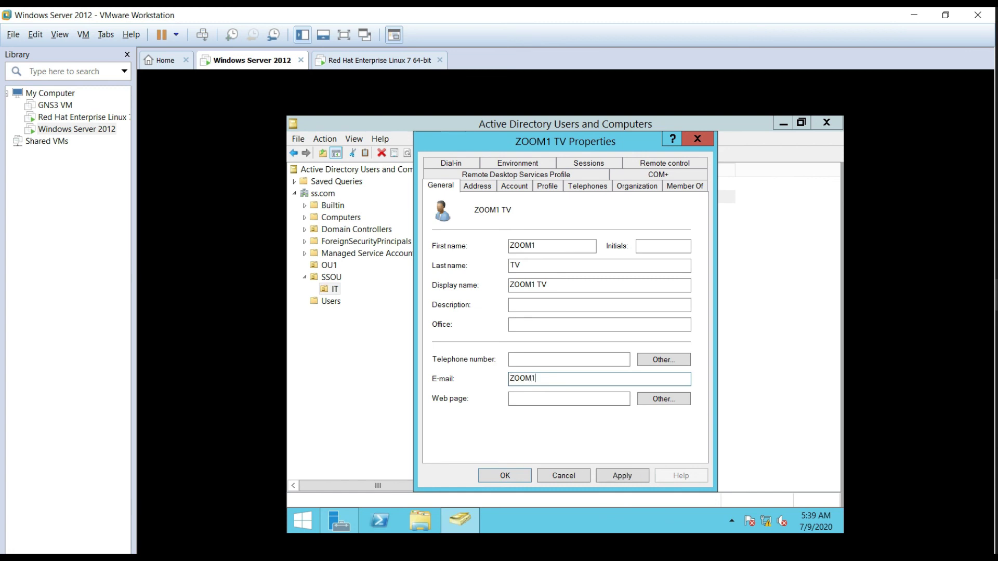
Step: Enter the user's mobile number on the Telephones tab
click(514, 185)
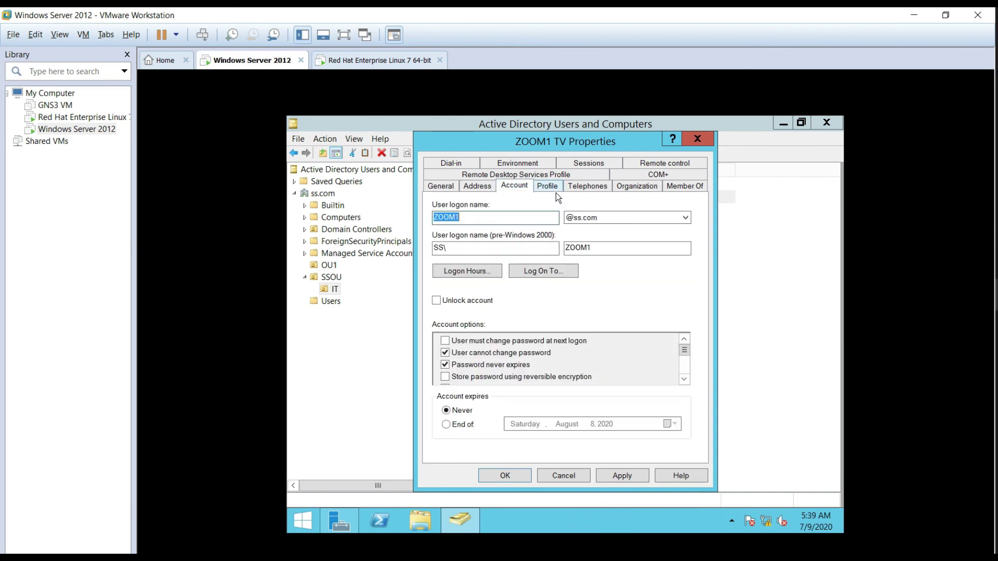
click(550, 187)
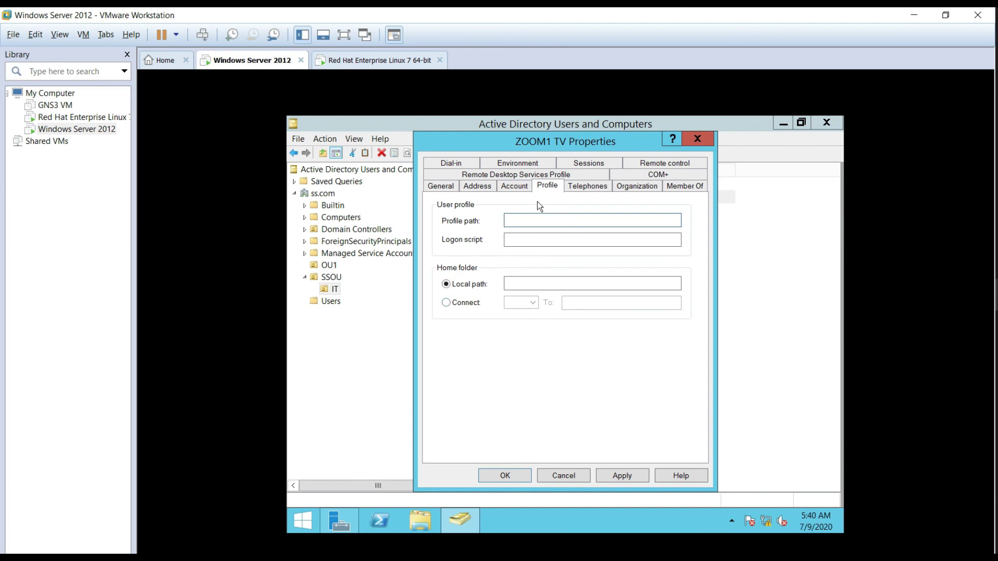
click(583, 192)
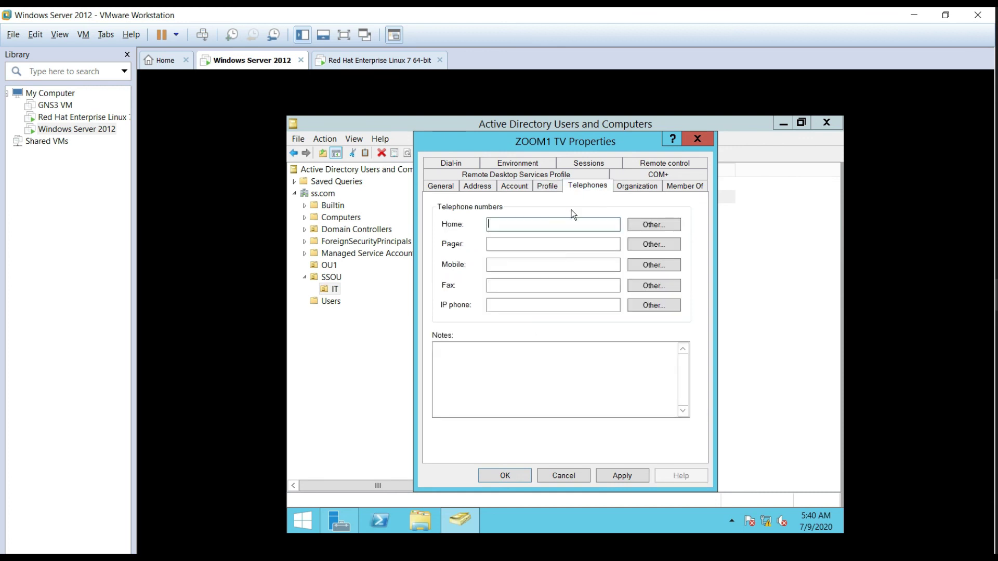
click(504, 265)
text(0)
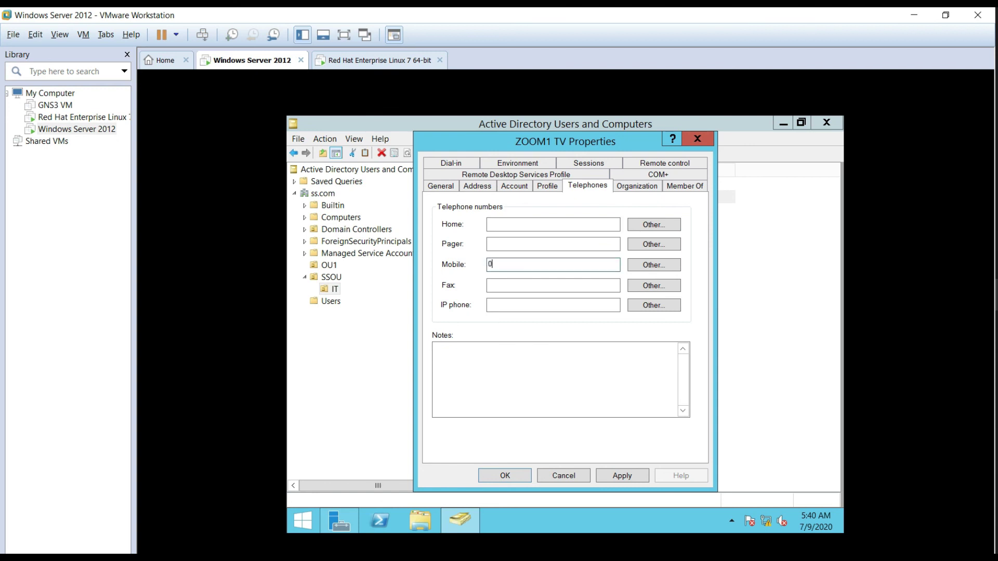
text(333-XXXXXXX)
Step: Set job title Network Admin, company XYZ and department XYX, and apply the changes
click(638, 189)
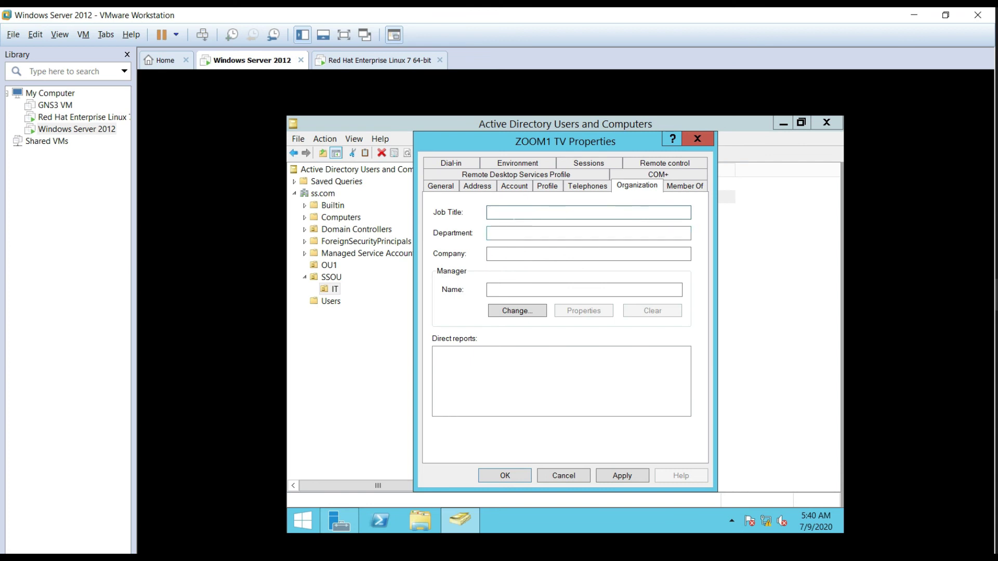
text(Network AdminXYZ)
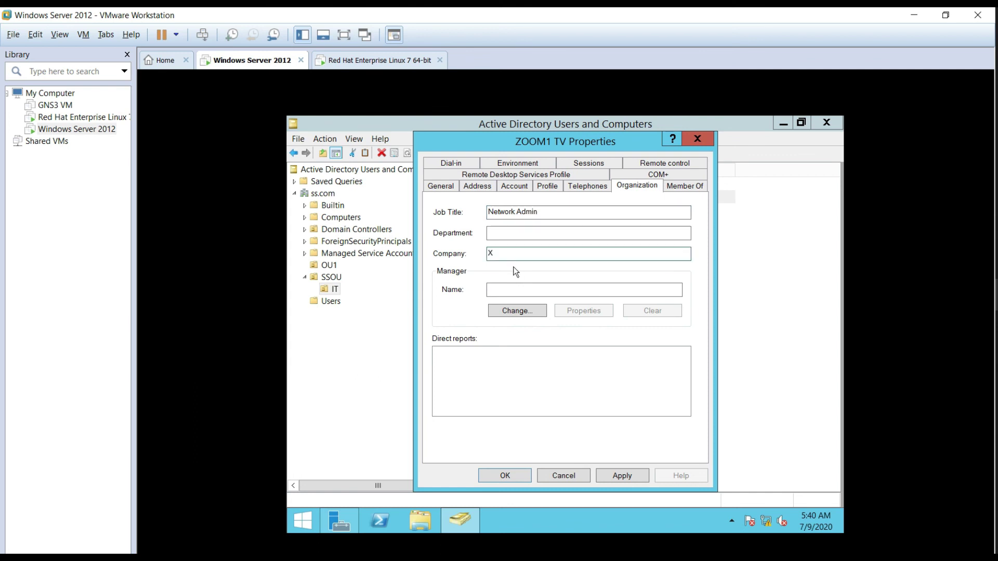
click(527, 233)
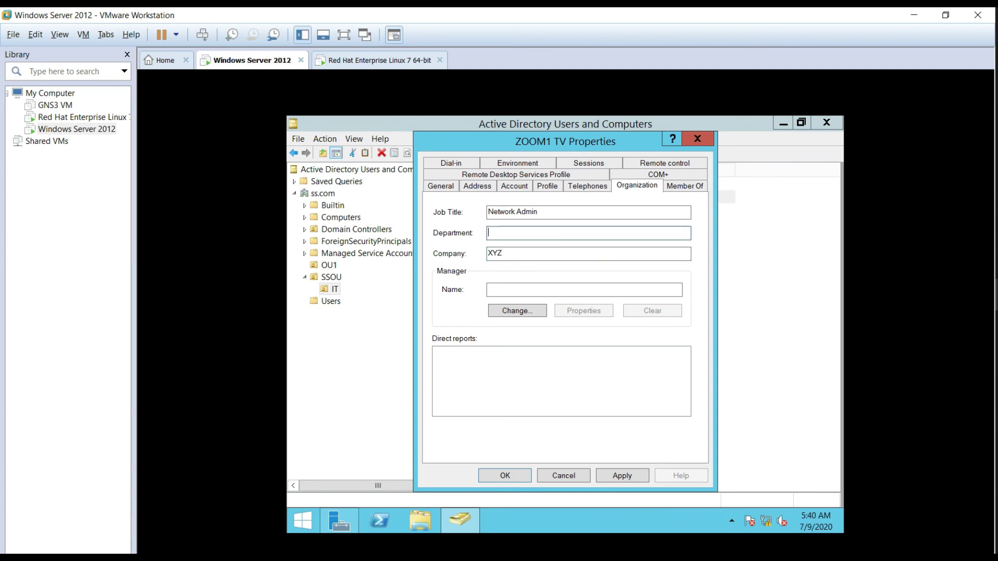
text(XYX)
click(610, 476)
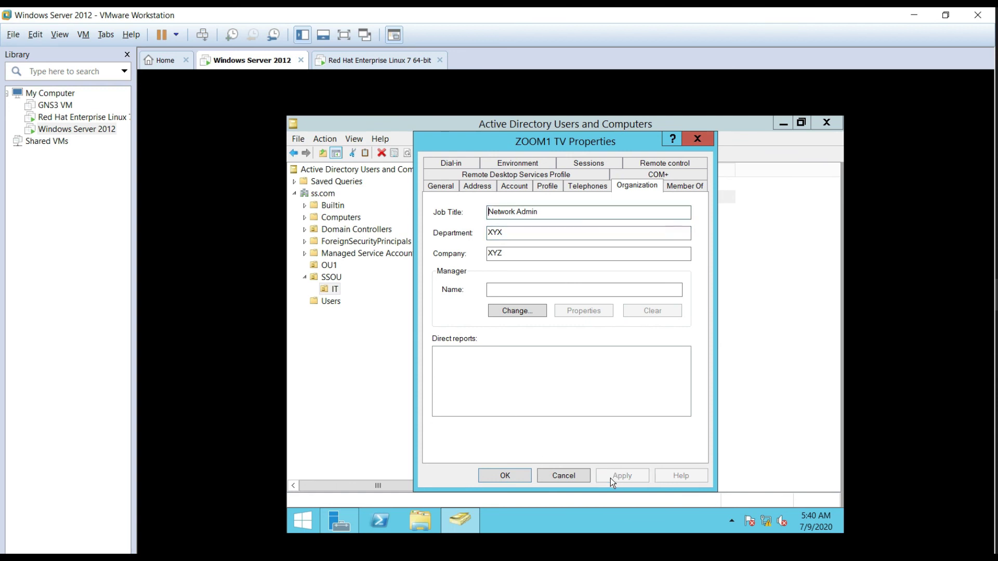
click(519, 478)
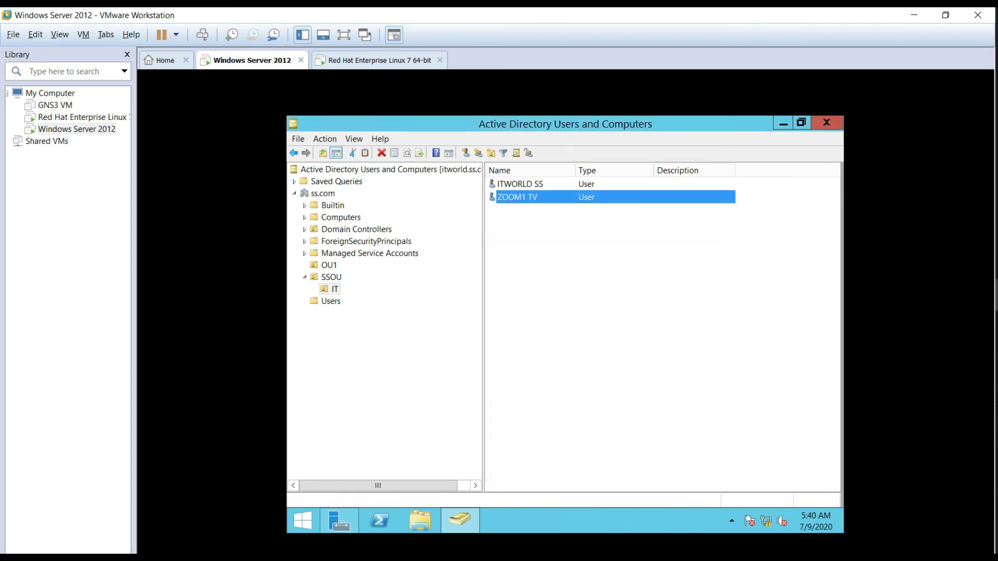
key(alt+Tab)
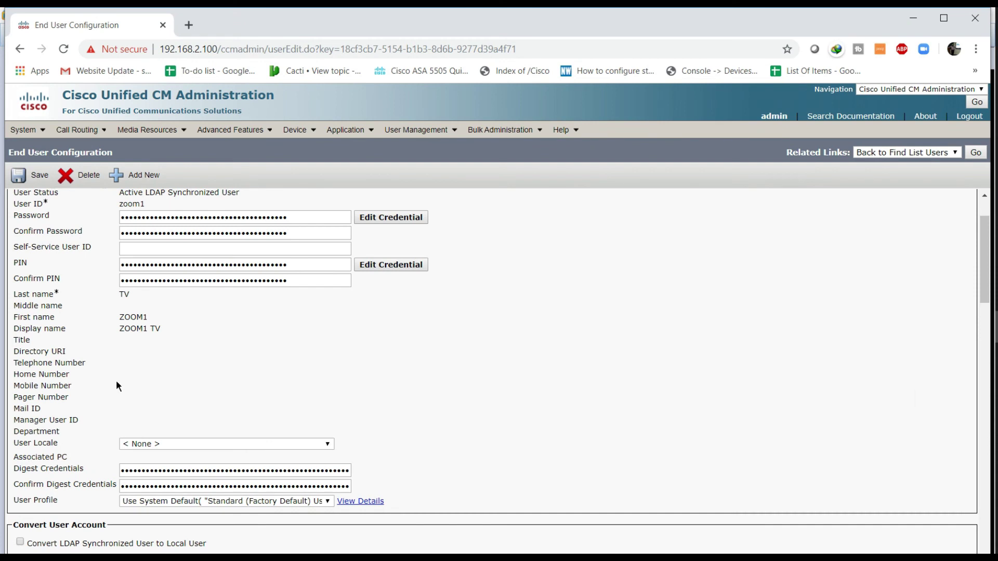
Step: Reopen the test LDAP directory, save it again, and confirm a fresh full sync
scroll(116, 385, down, 3)
scroll(150, 447, up, 3)
scroll(102, 436, down, 4)
scroll(121, 391, up, 1)
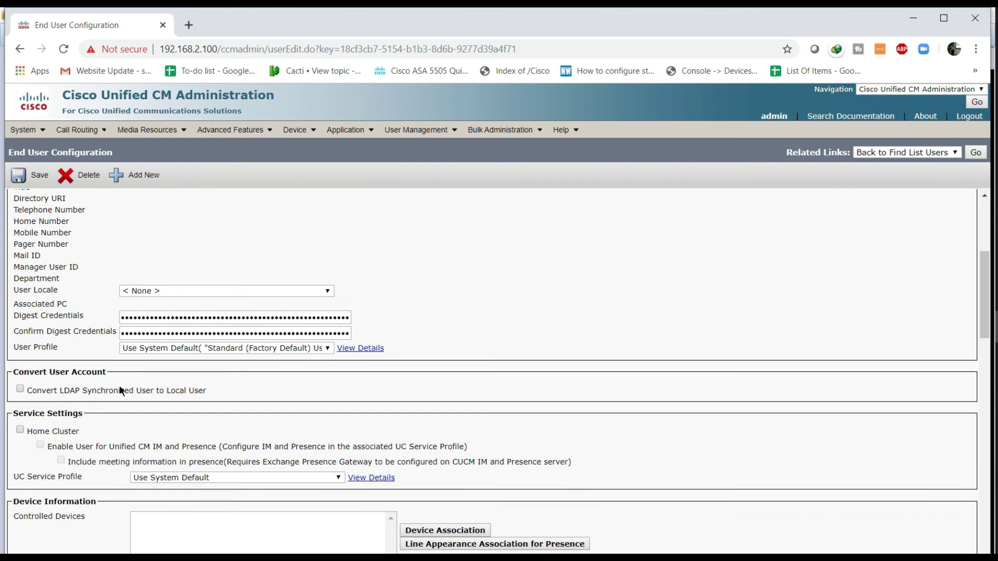
scroll(120, 390, up, 3)
mouse_move(23, 130)
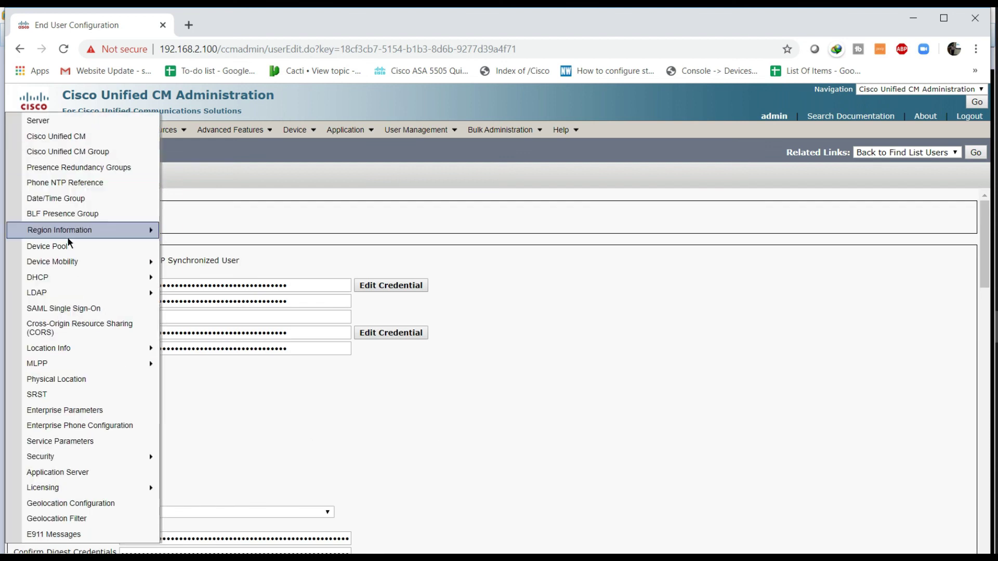
mouse_move(104, 292)
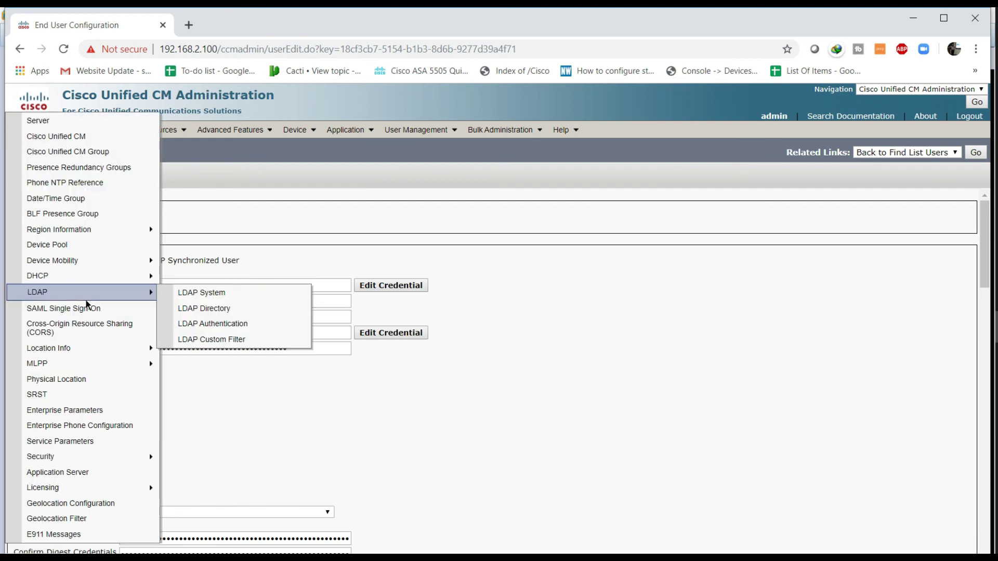
click(196, 312)
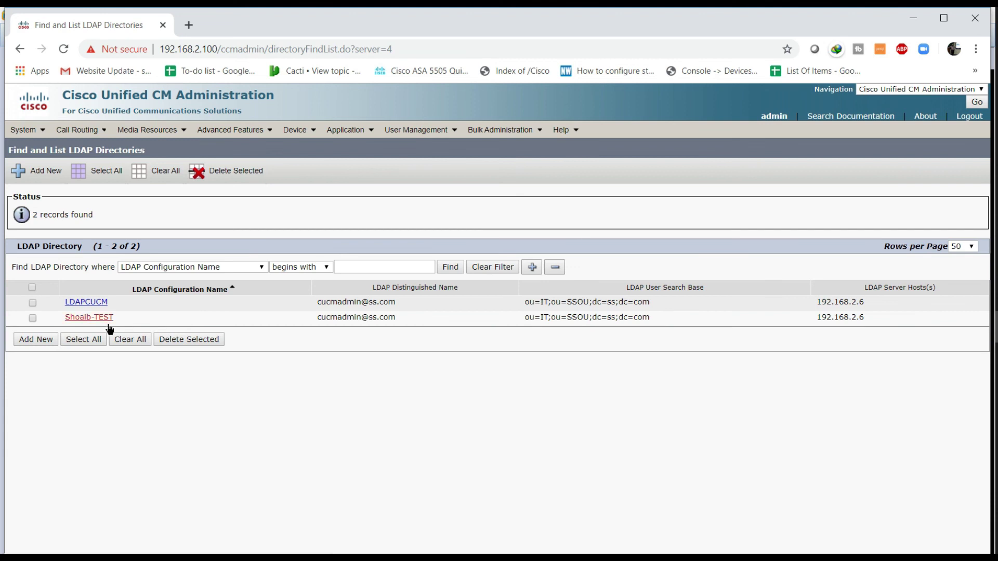
click(98, 318)
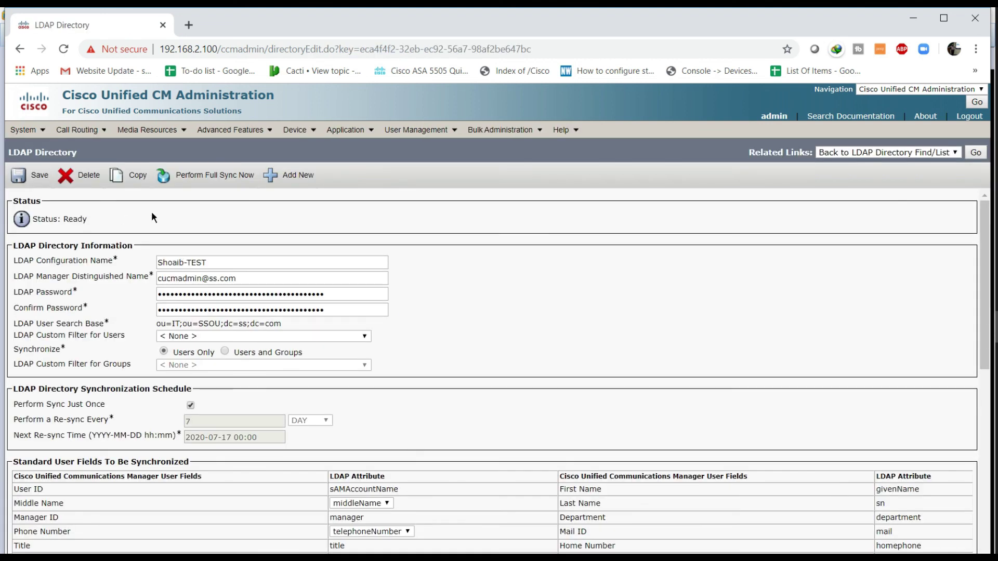
click(33, 176)
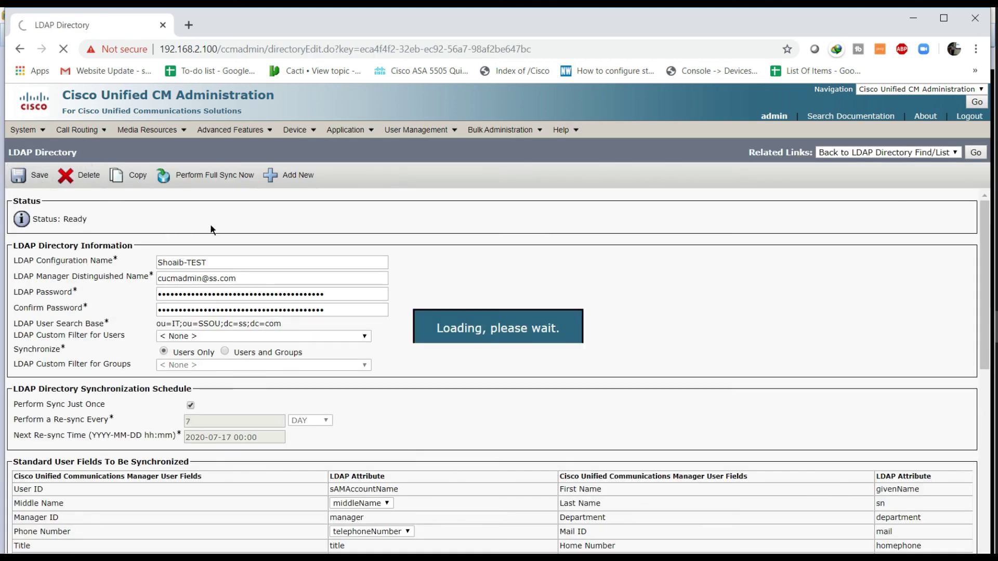
click(219, 183)
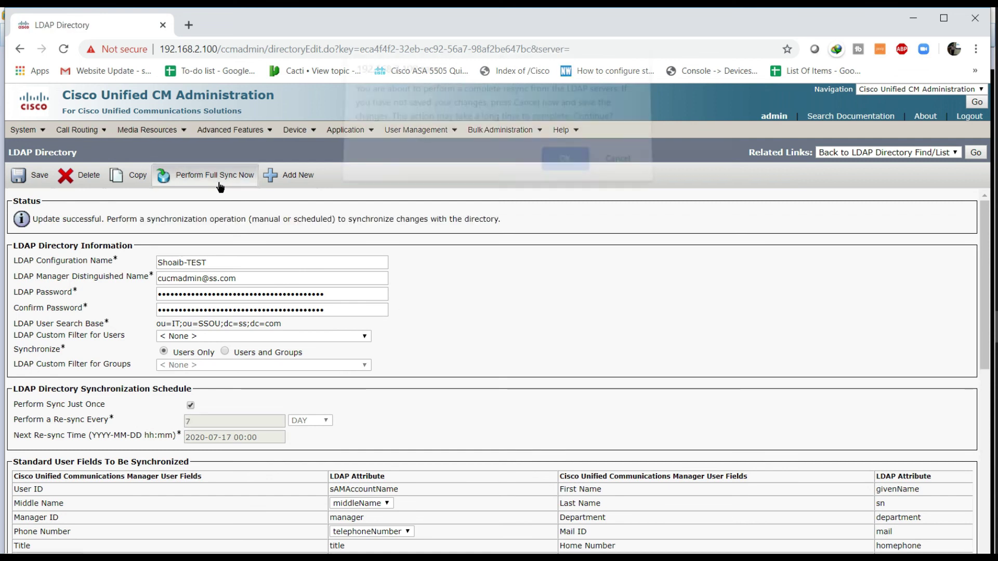
click(562, 165)
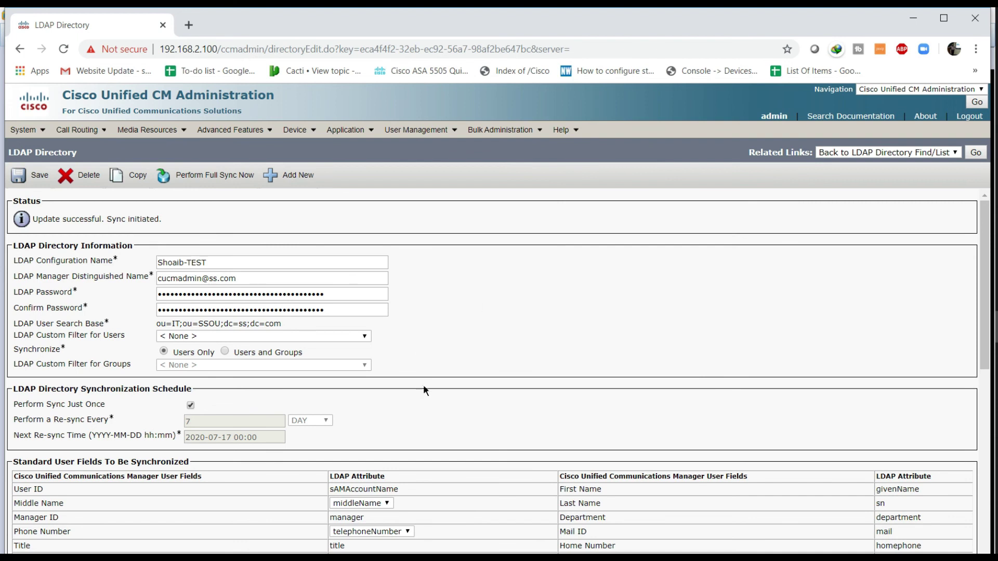
Step: Open ZOOM1's end user page and highlight the synced Network Admin title, mobile number and mail ID
mouse_move(421, 130)
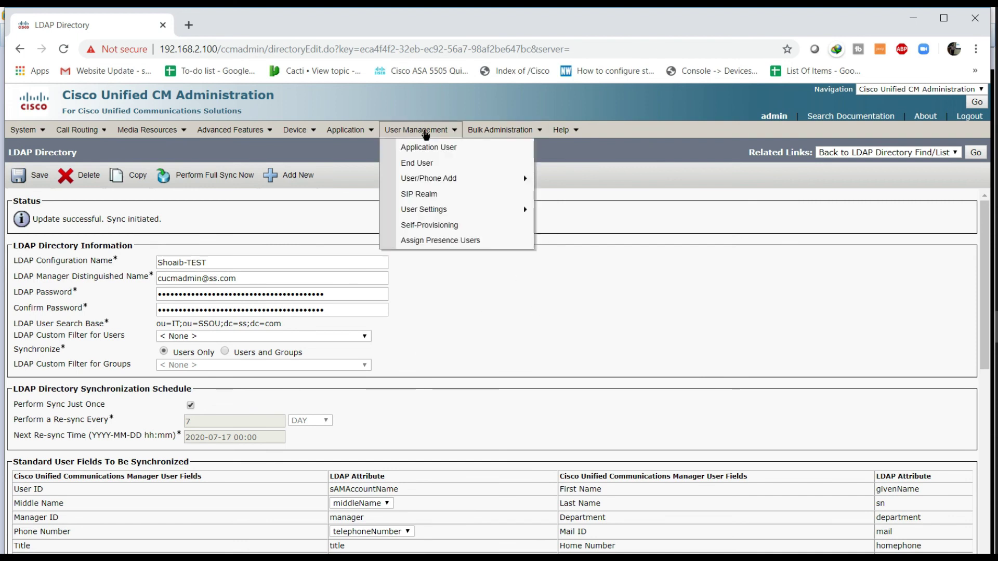
click(431, 165)
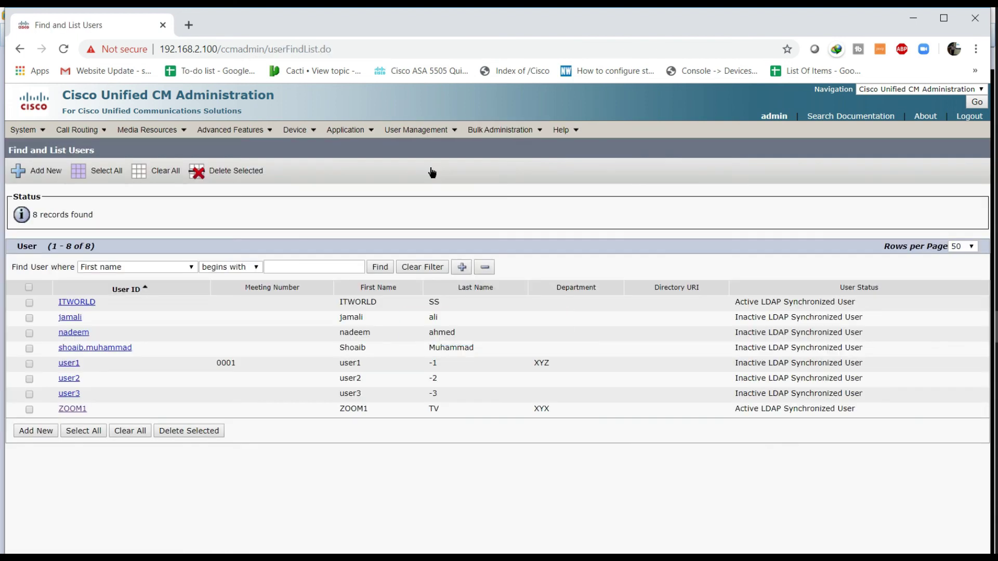
click(86, 414)
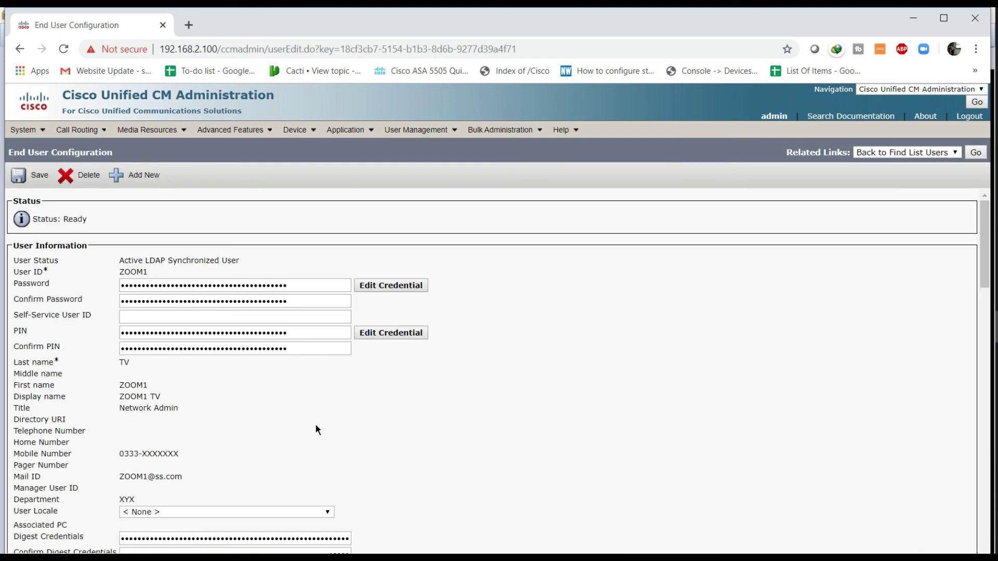
triple_click(140, 412)
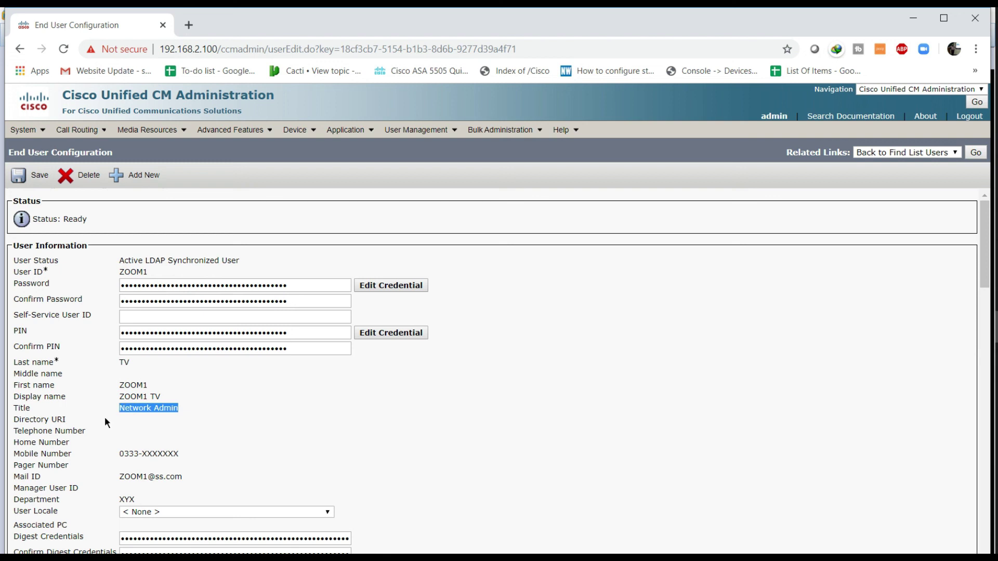
triple_click(167, 456)
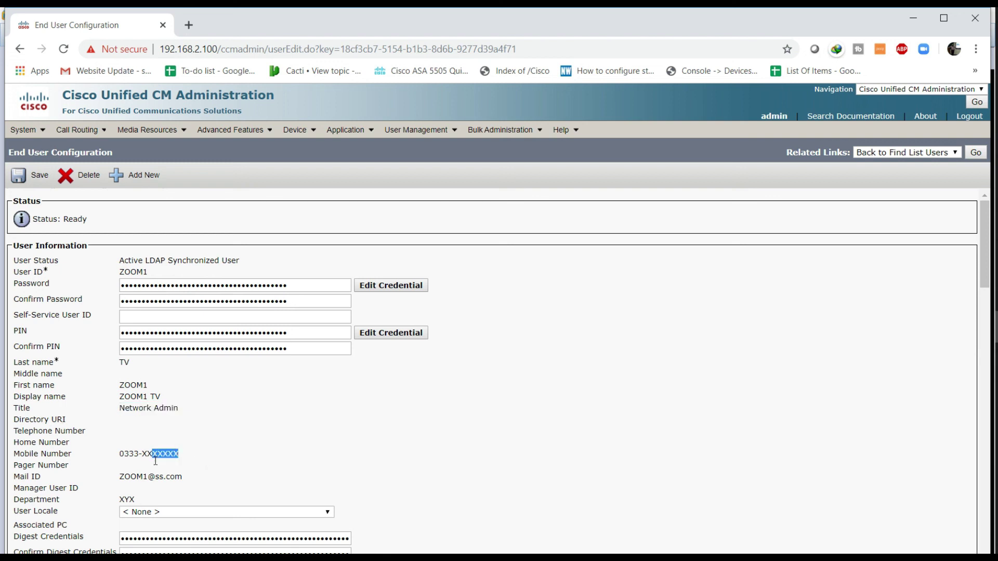
drag(185, 478, 109, 508)
scroll(414, 424, down, 3)
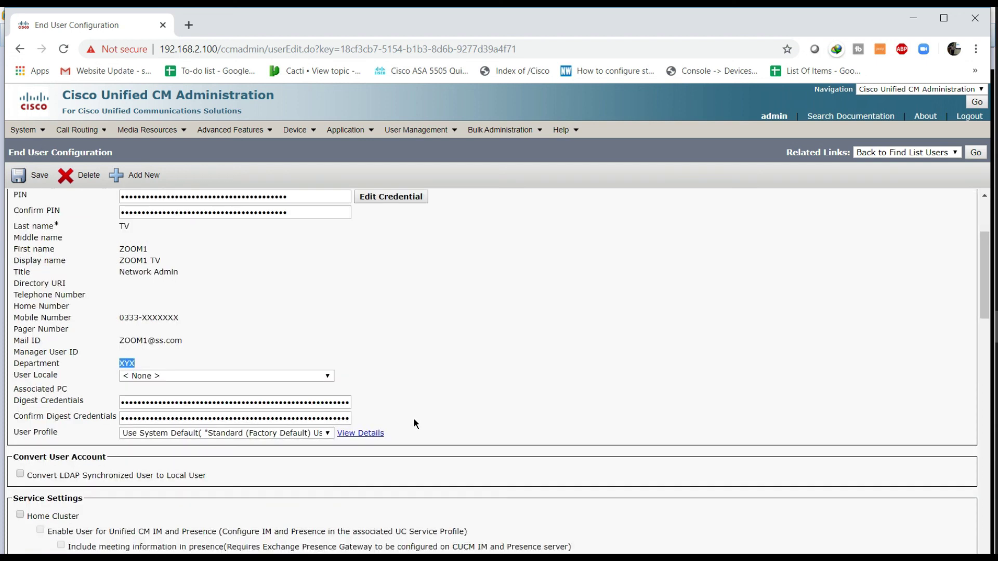